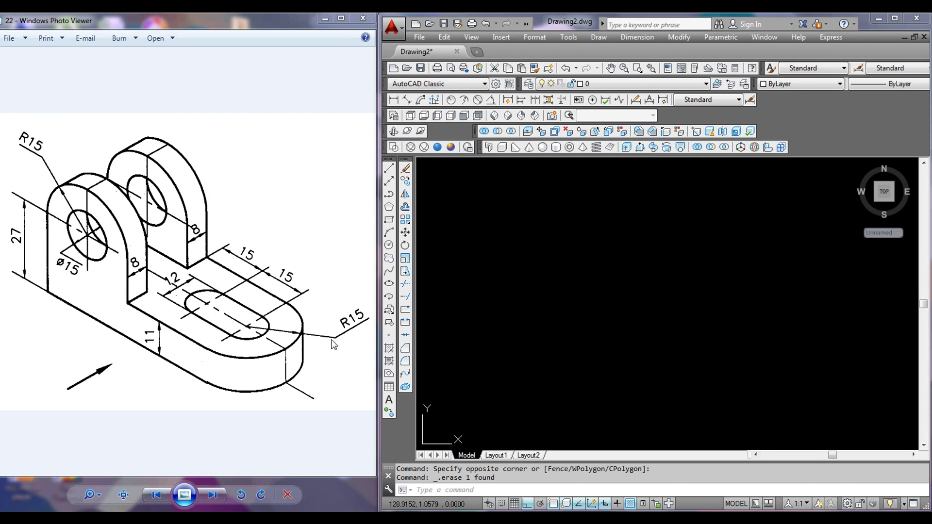
Step: Switch the empty drawing to the Top view
left_click(411, 116)
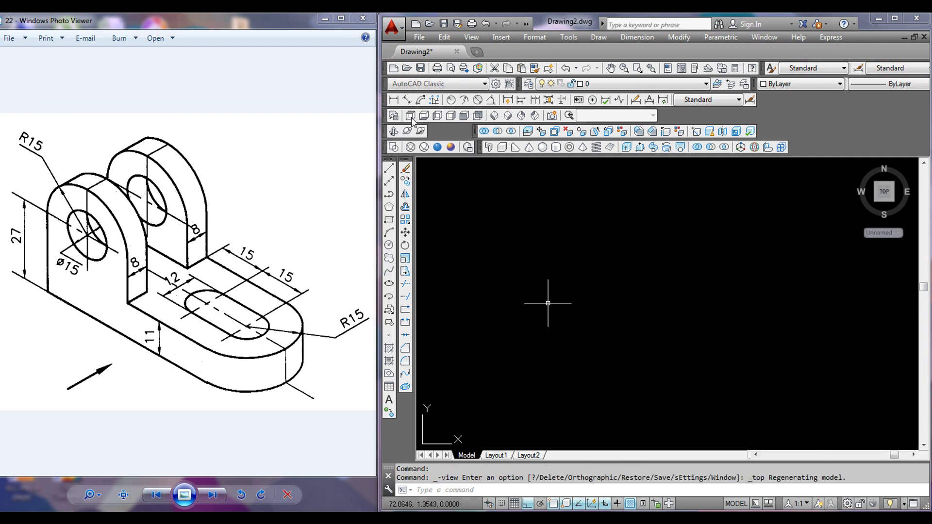
Step: Draw the base outline's 60-unit top edge, then zoom to fit it
left_click(388, 169)
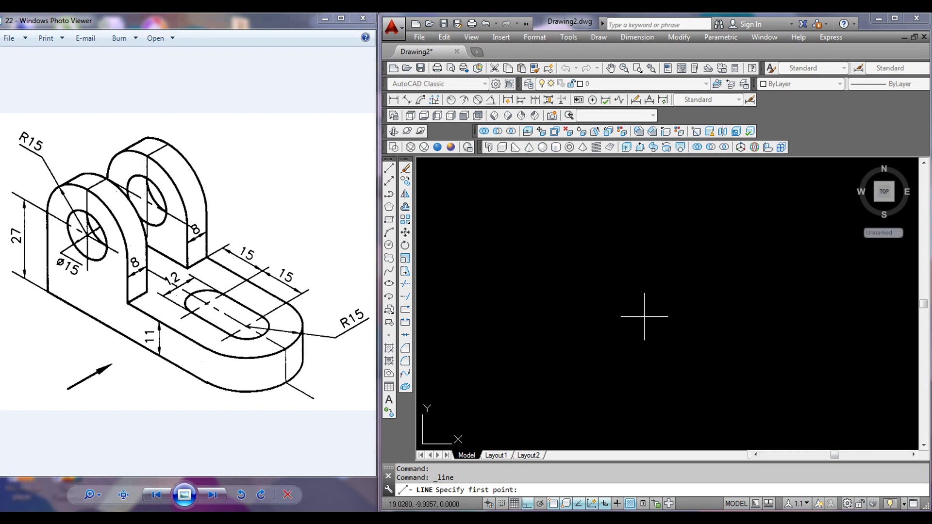
left_click(473, 253)
type("60")
key("Return")
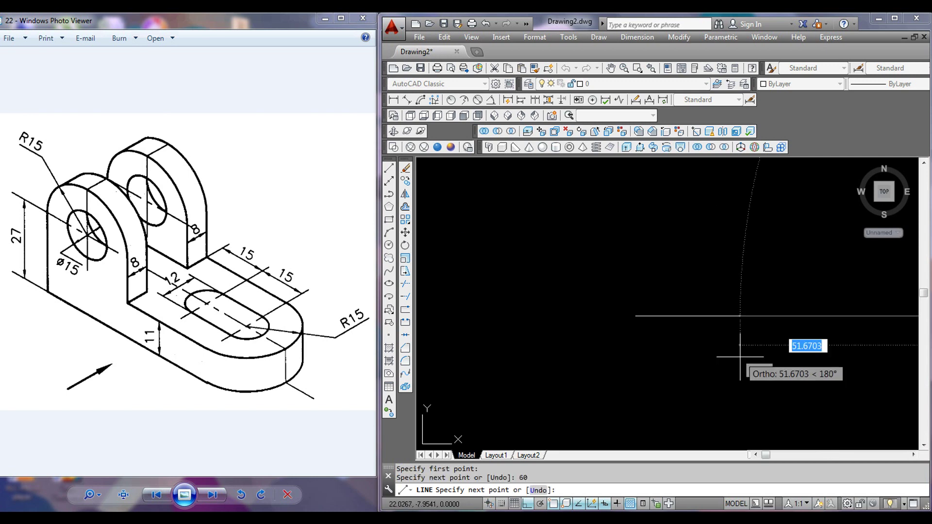
scroll(687, 295, "down", 5)
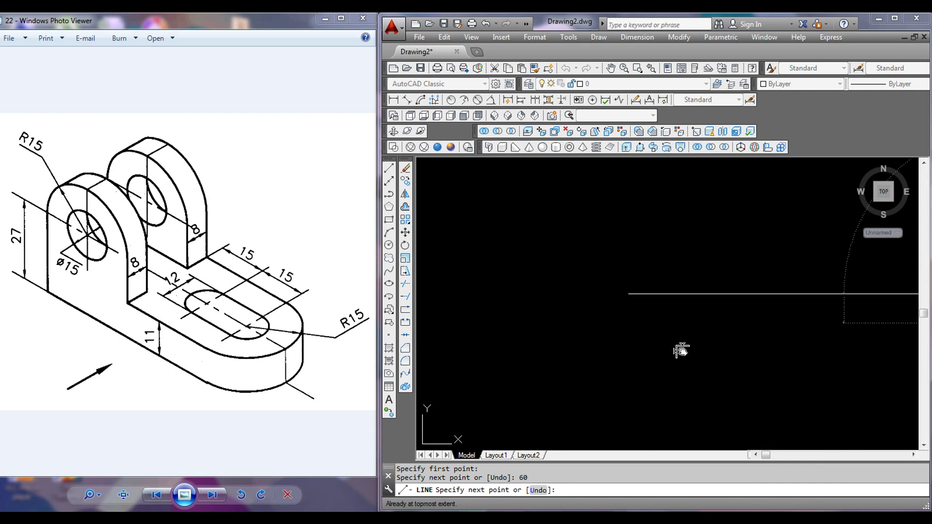
key("Escape")
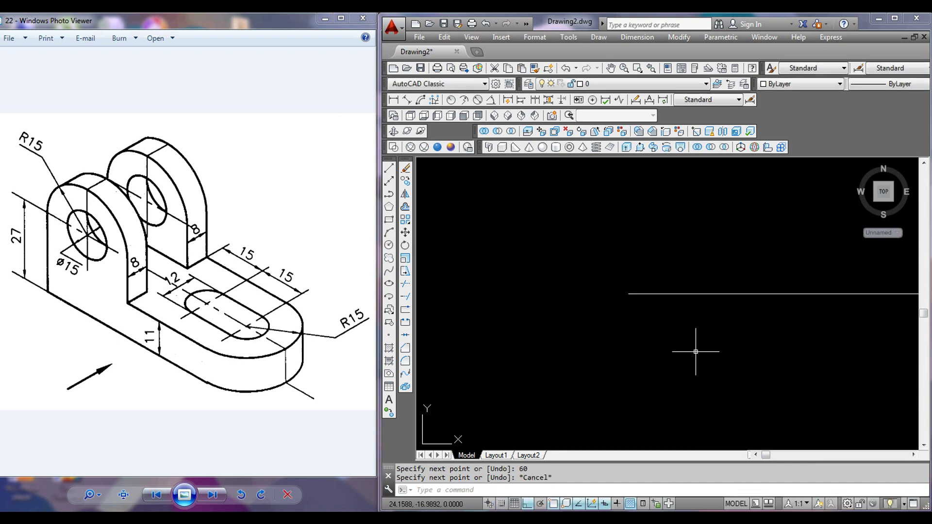
middle_click(695, 336)
scroll(672, 289, "down", 3)
Step: Add the 30-unit right edge and 60-unit bottom edge, then close the rectangle
type("L")
key("Return")
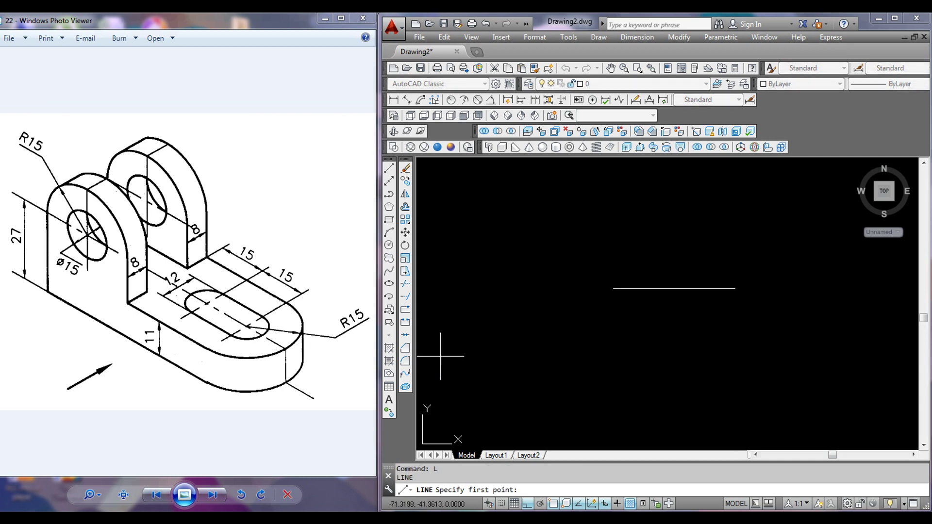
left_click(736, 289)
type("30")
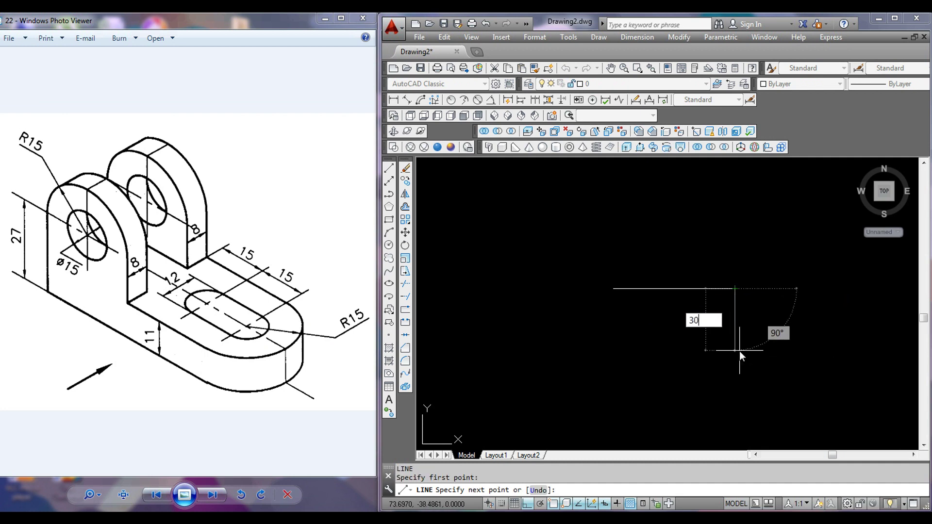
key("Return")
type("60")
key("Return")
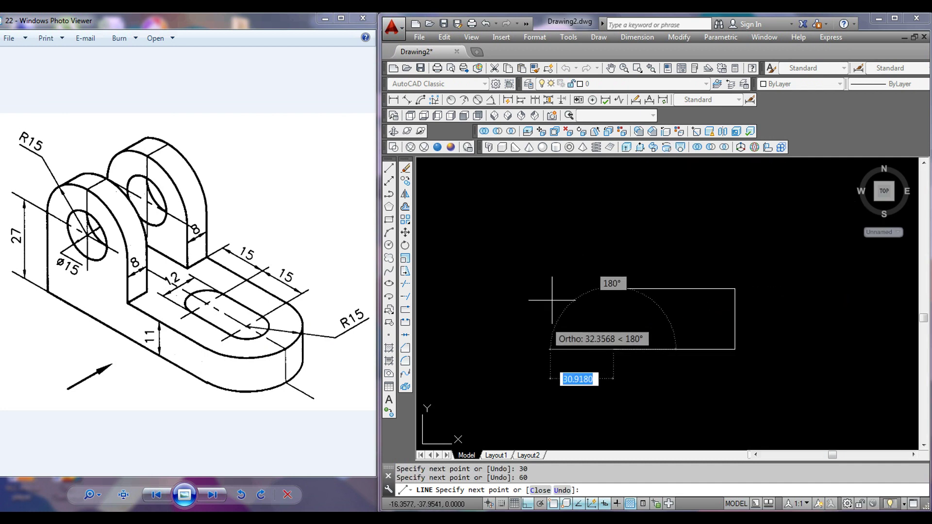
left_click(614, 288)
right_click(612, 262)
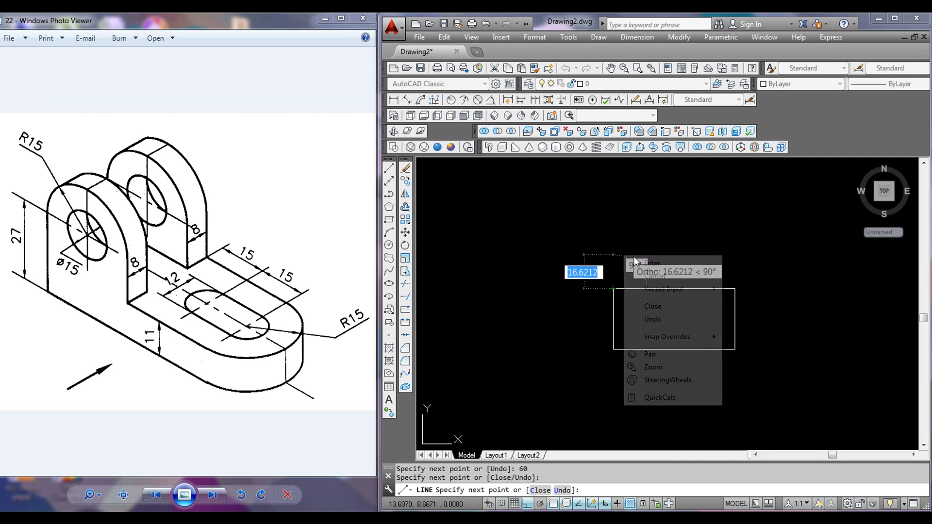
left_click(631, 265)
scroll(636, 291, "up", 4)
middle_click_drag(634, 291, 611, 287)
scroll(612, 286, "down", 2)
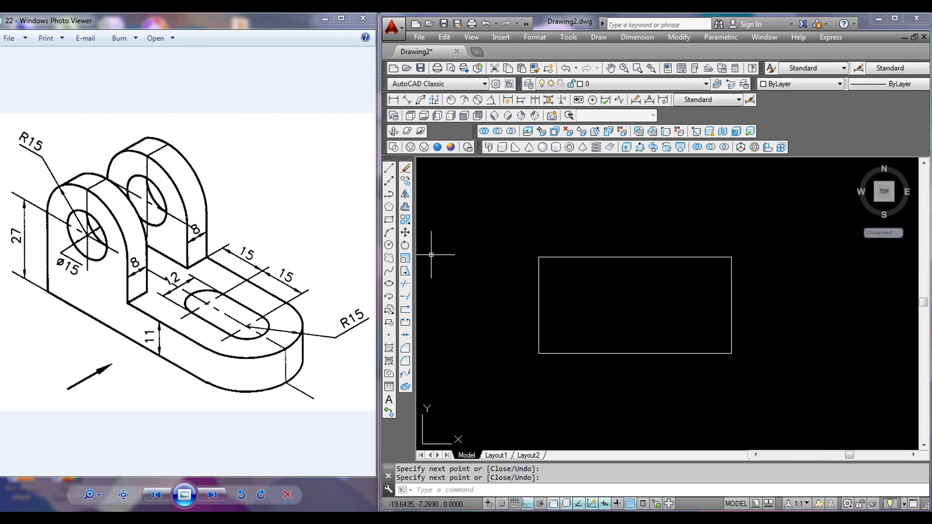
left_click(389, 246)
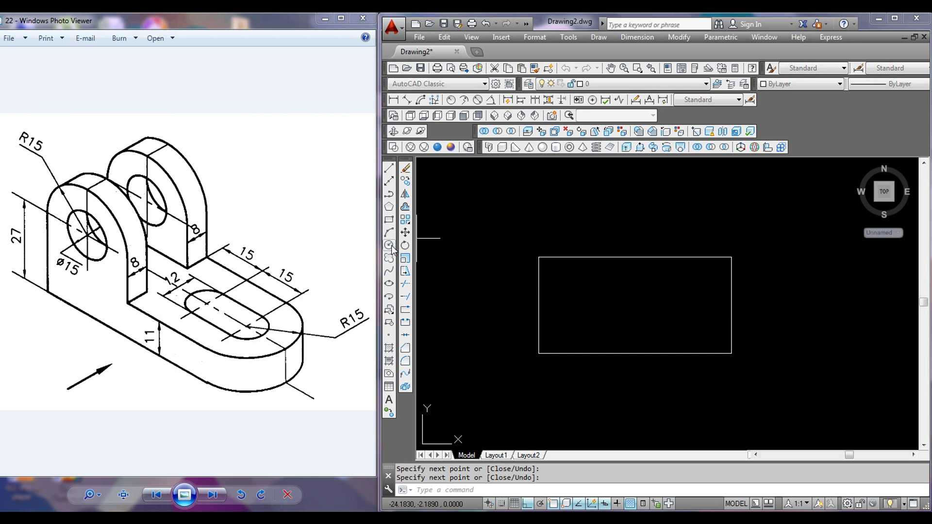
Step: Draw an R15 circle centred on the rectangle's right edge midpoint
left_click(732, 305)
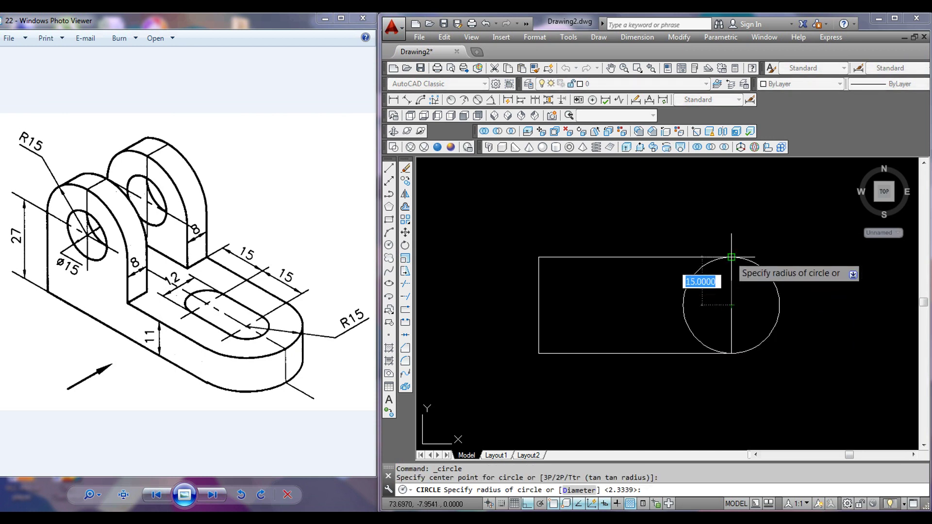
left_click(732, 257)
left_click(406, 284)
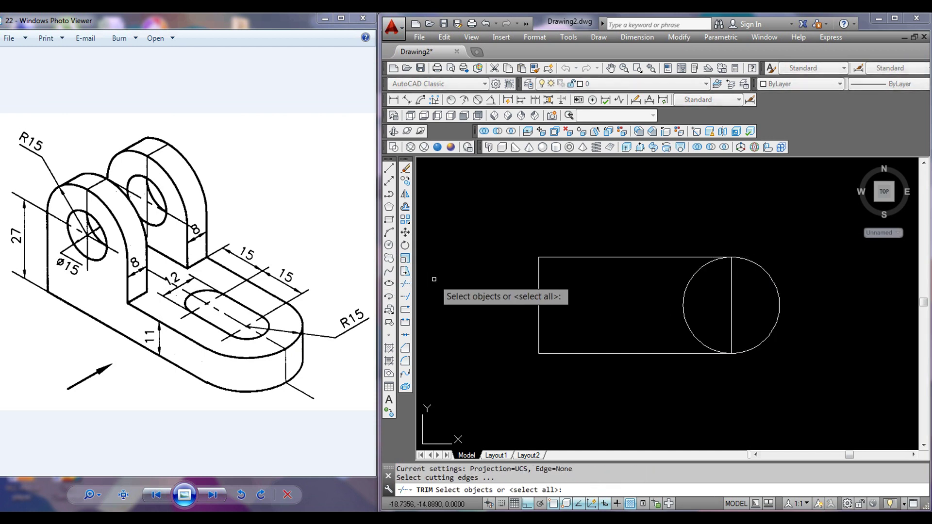
key("Return")
Step: Trim the circle's inner half and delete the straight right edge
left_click(693, 306)
left_click(674, 294)
right_click(675, 296)
left_click(703, 305)
left_click(738, 296)
key("Delete")
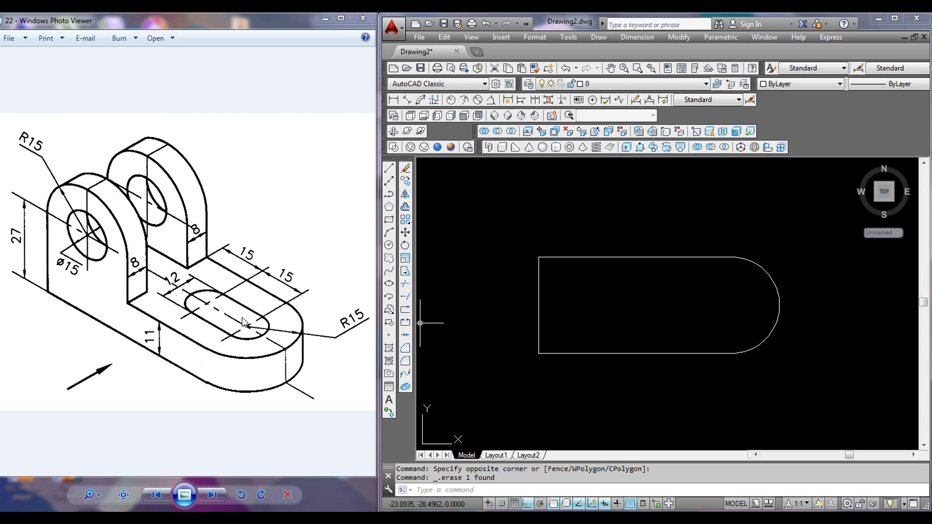
Step: Draw a radius 6 circle at the rounded end's centre
left_click(389, 245)
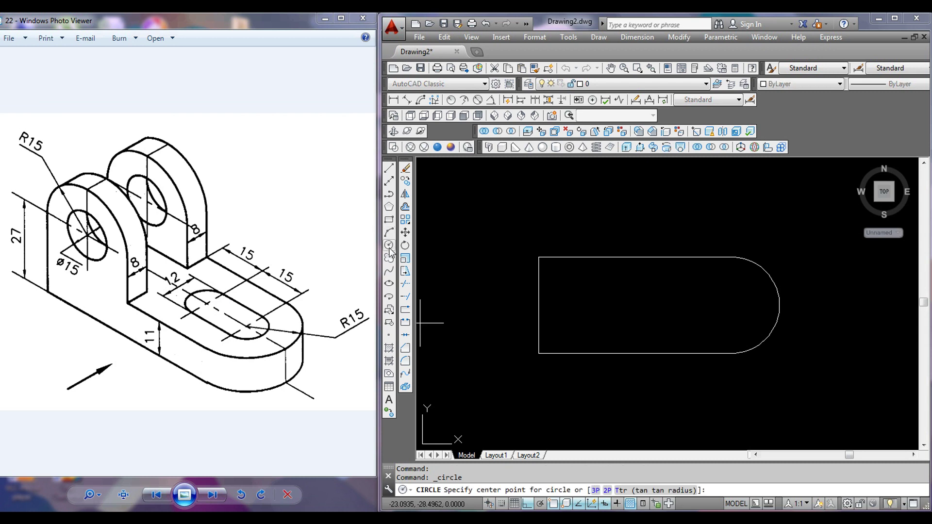
left_click(731, 305)
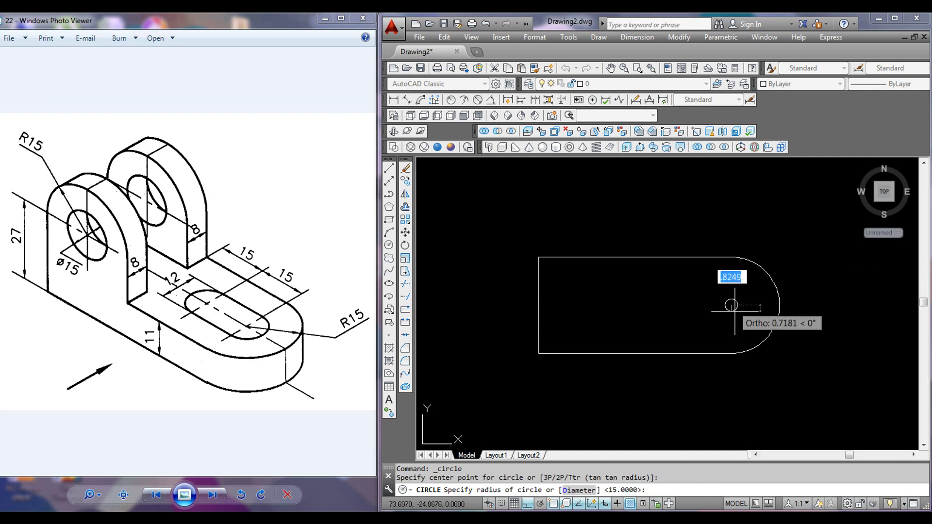
type("6")
key("Return")
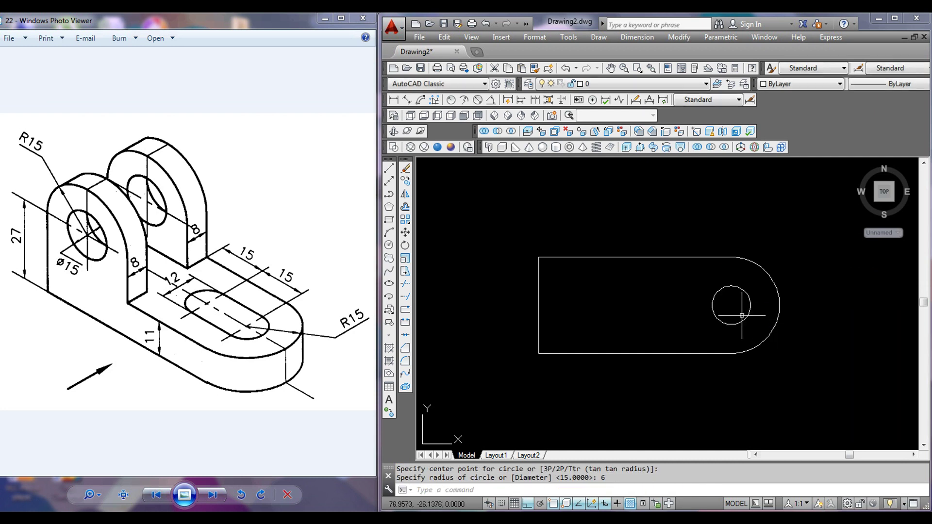
Step: Draw slot lines 15 left, 12 down and 15 back from the circle's top
type("l")
key("Return")
left_click(732, 286)
type("15")
key("Return")
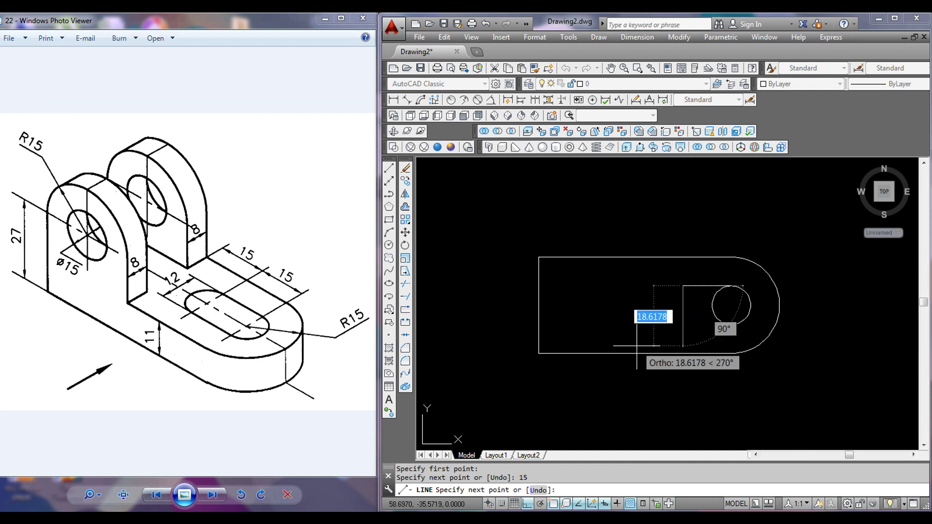
type("12")
key("Return")
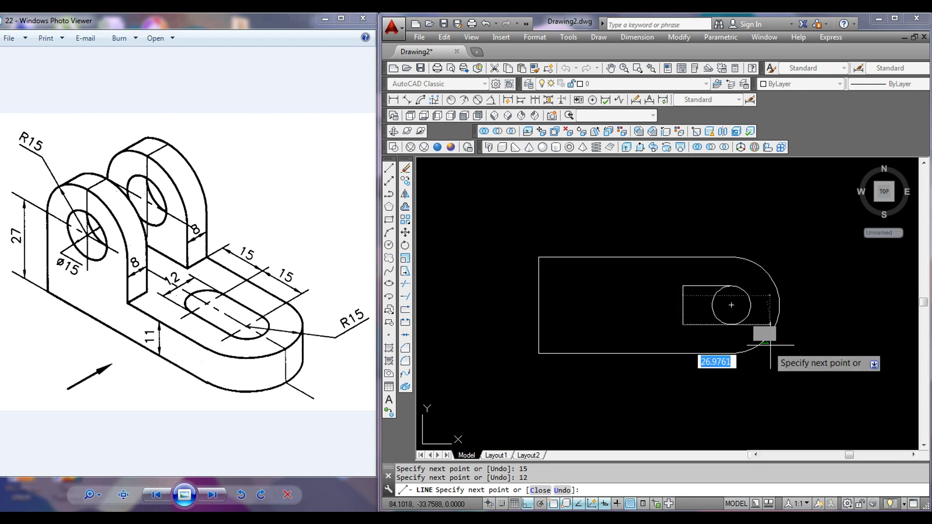
type("15")
key("Return")
key("Return")
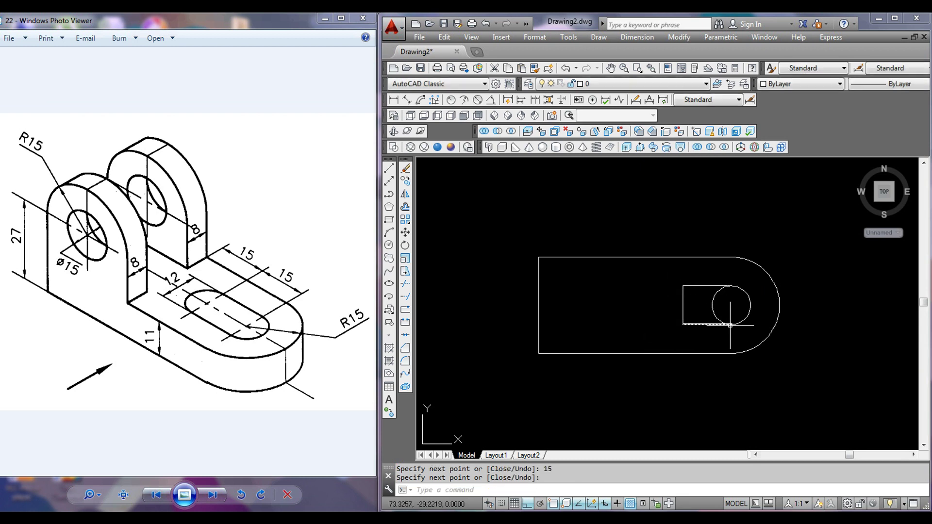
Step: Add a second radius 6 circle at the slot's left end
left_click(389, 246)
left_click(683, 301)
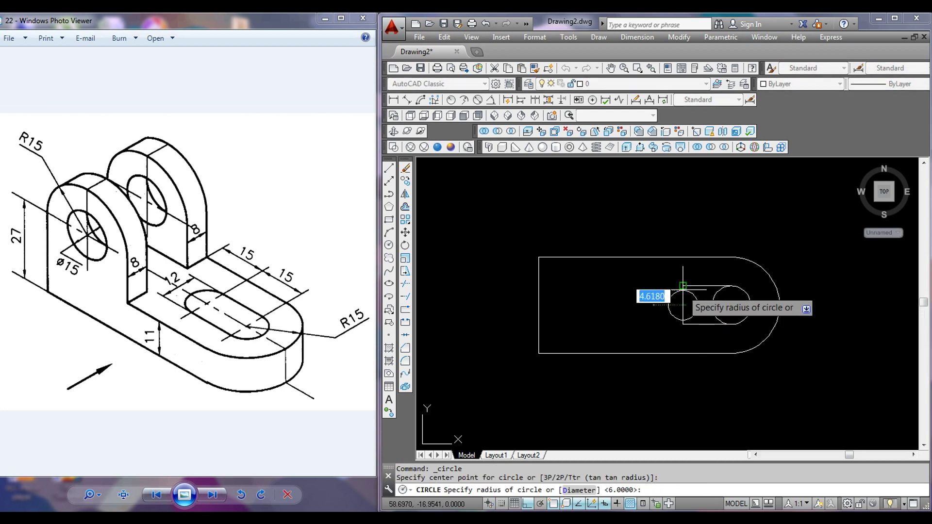
key("Return")
Step: Trim the arcs inside the slot and delete the leftover vertical line
left_click(405, 283)
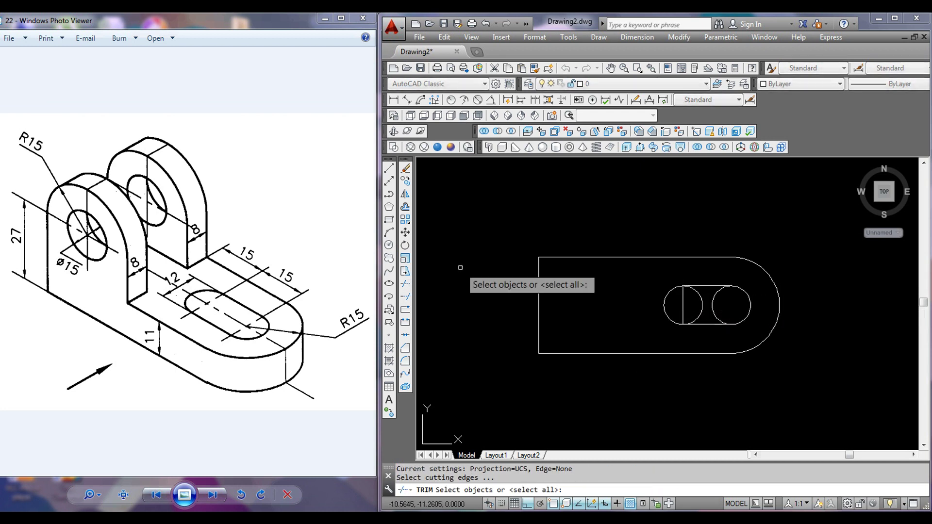
key("Return")
left_click(736, 304)
right_click(765, 301)
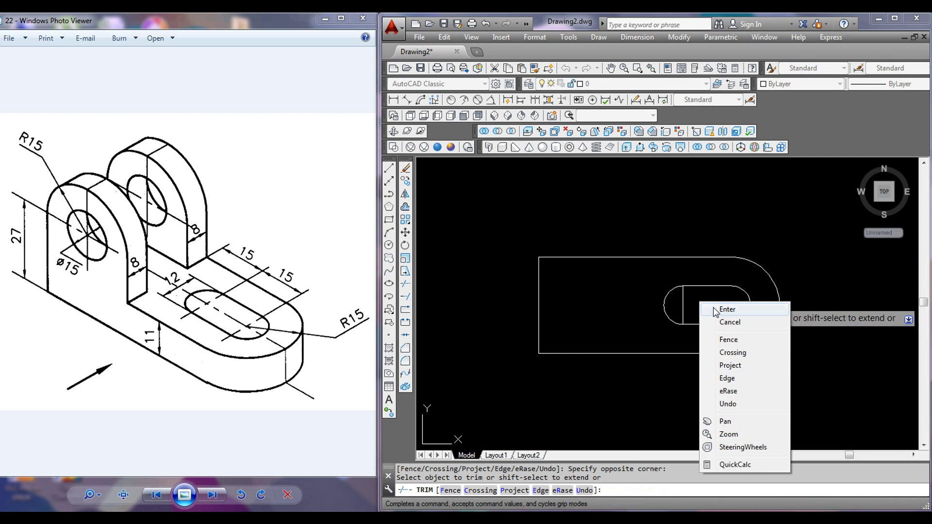
left_click(774, 306)
left_click(679, 302)
key("Escape")
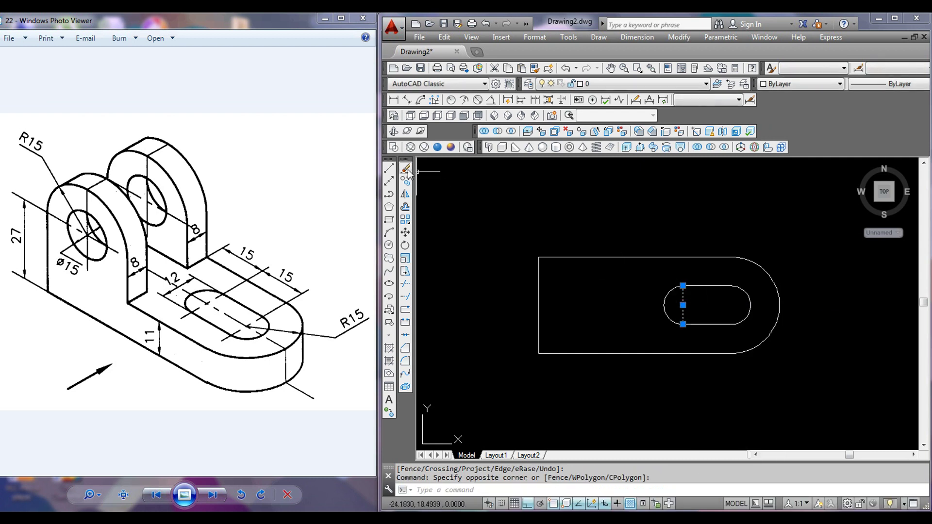
key("Delete")
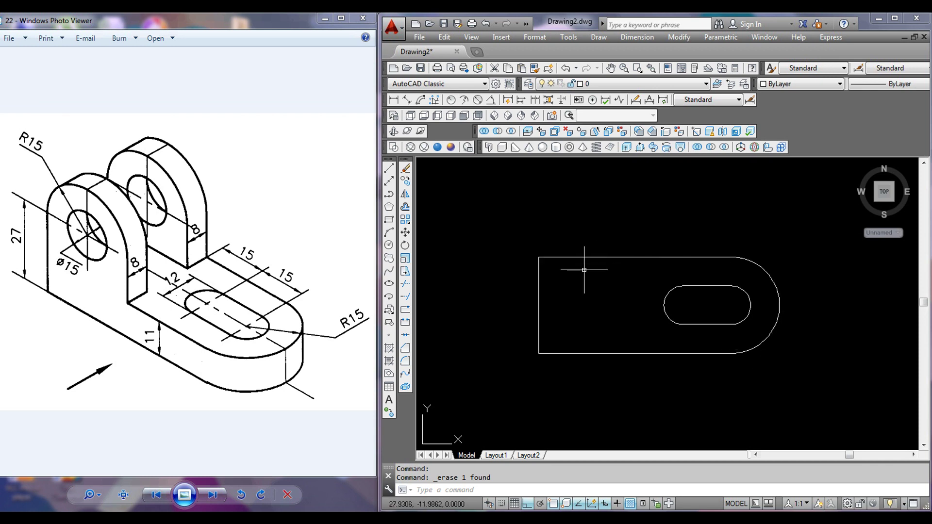
Step: Convert the outer base plate outline into a region
left_click(389, 376)
left_click(829, 390)
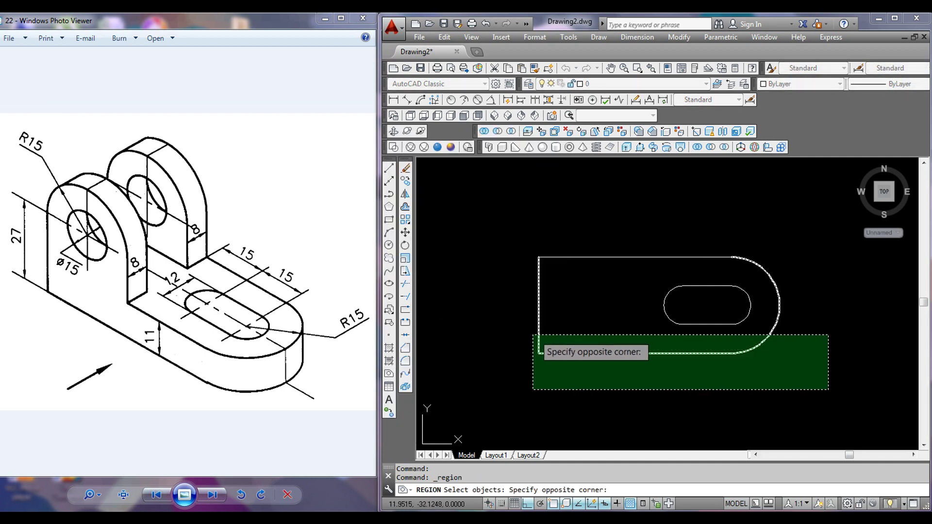
left_click(534, 335)
left_click(609, 262)
left_click(489, 215)
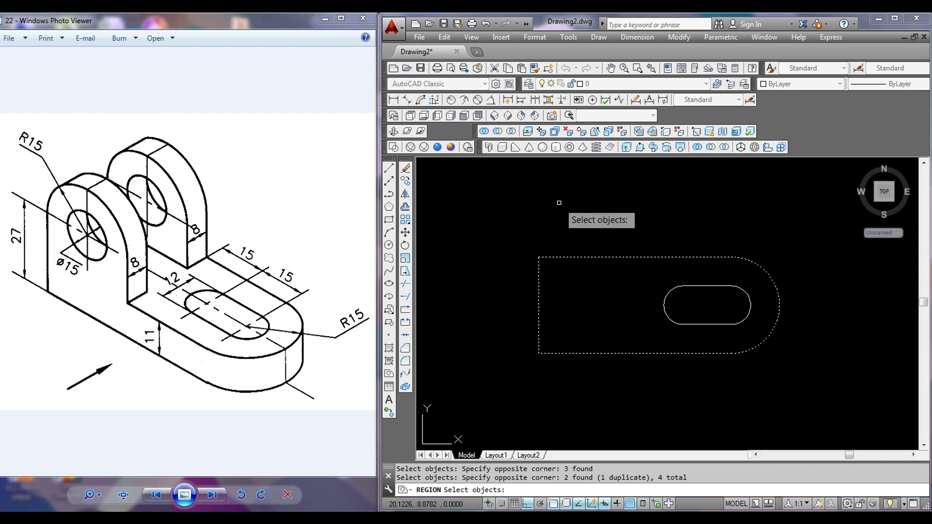
key("Return")
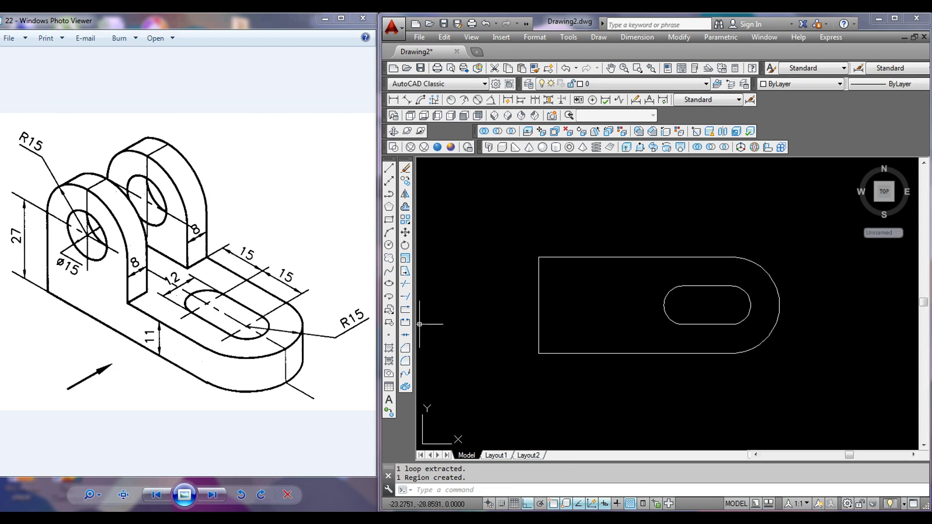
Step: Convert the inner slot outline into a second region
left_click(389, 374)
left_click(745, 332)
left_click(650, 281)
key("Return")
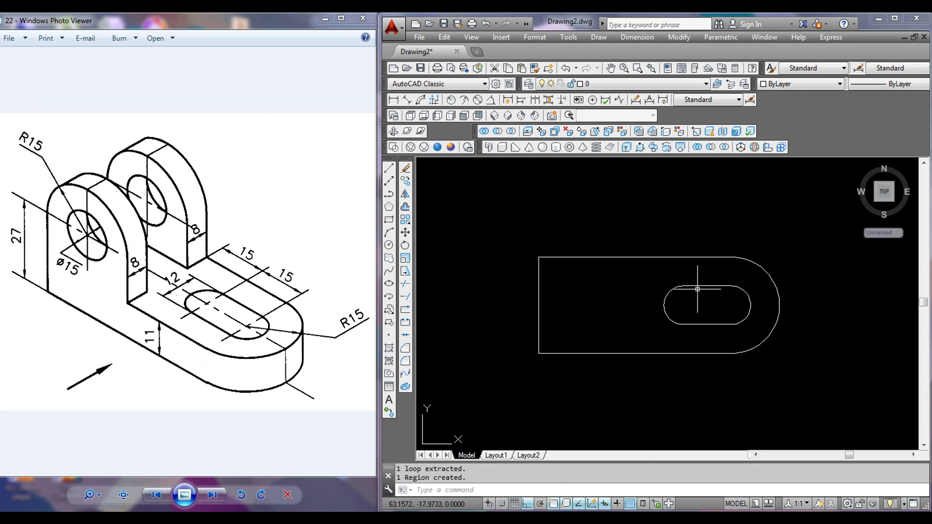
left_click(689, 256)
key("Escape")
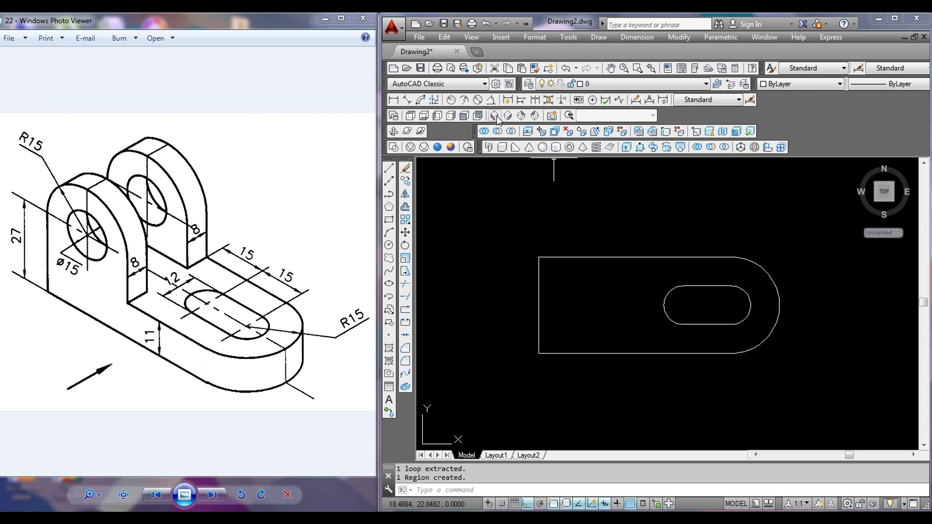
Step: In SE Isometric view, extrude both plate and slot regions to a height of 11
left_click(495, 116)
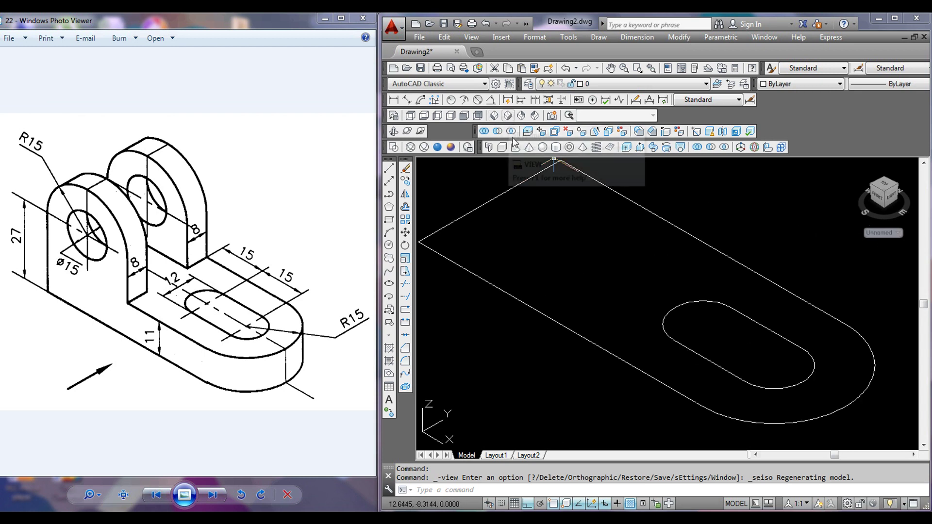
scroll(445, 300, "up", 2)
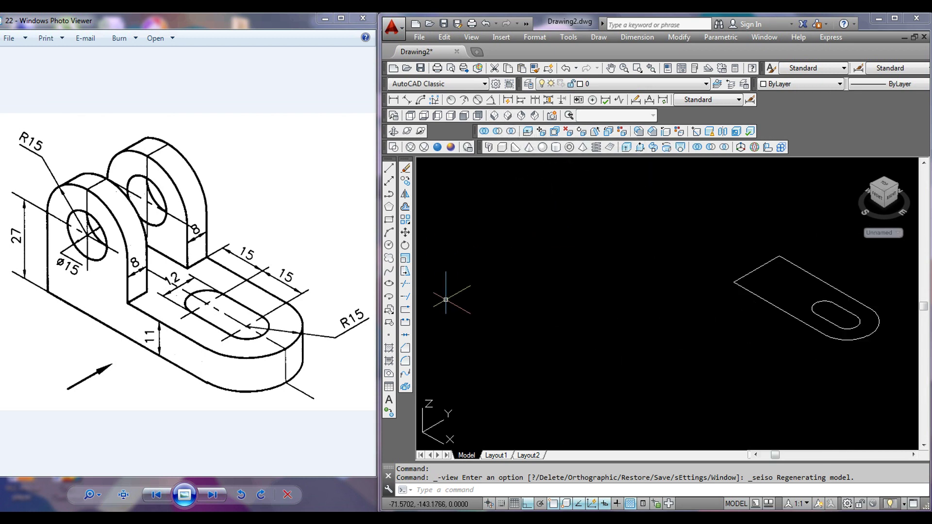
left_click(626, 147)
left_click(880, 377)
left_click(693, 267)
right_click(695, 267)
left_click(722, 277)
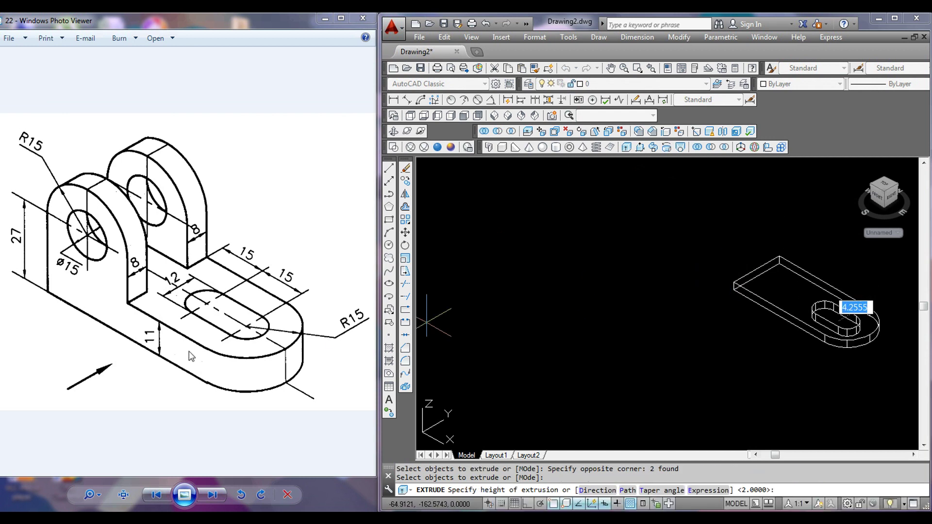
type("1")
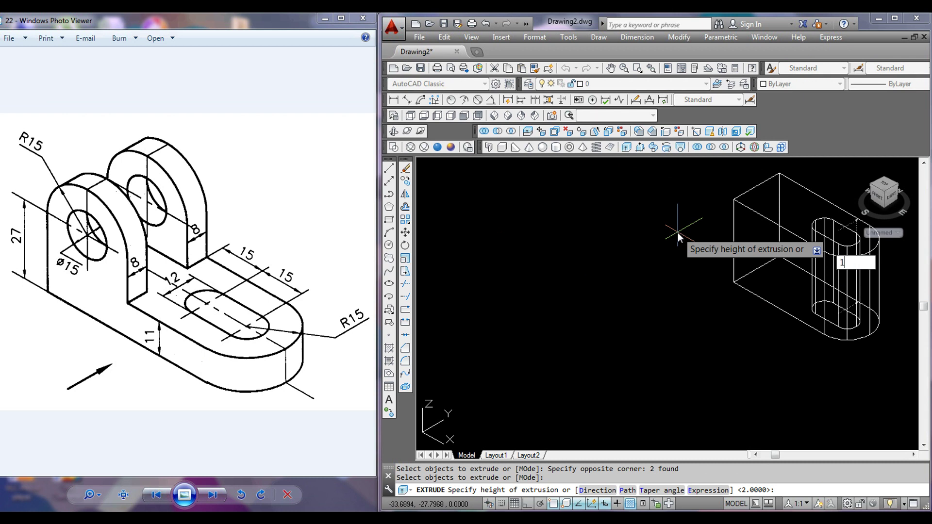
key("Return")
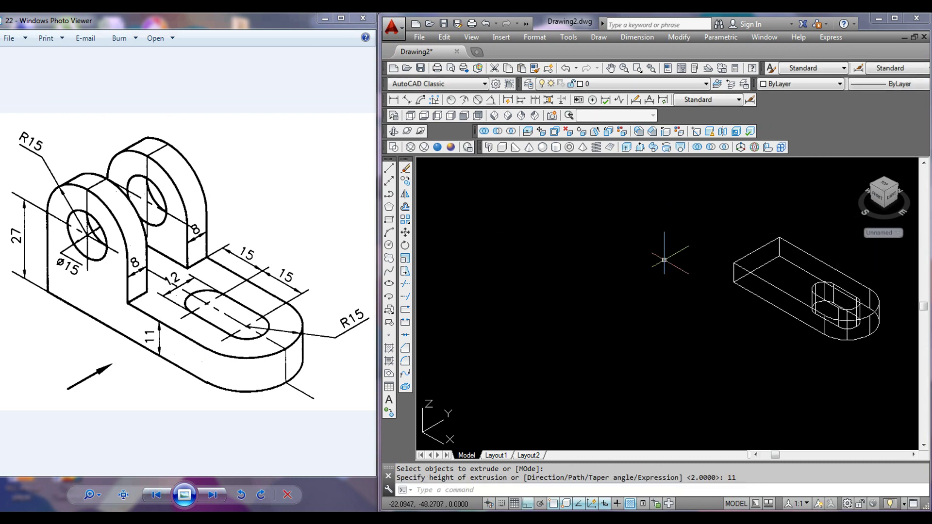
middle_click_drag(697, 315, 628, 318)
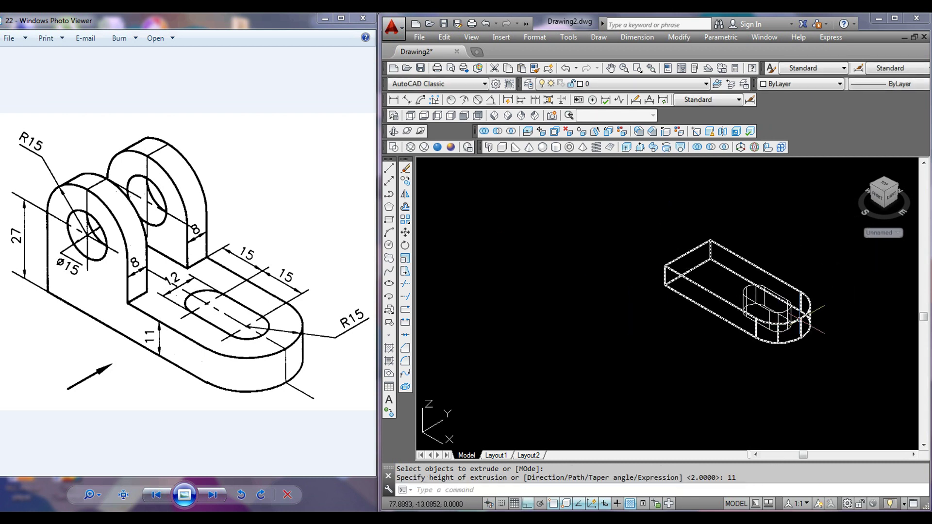
scroll(803, 320, "up", 2)
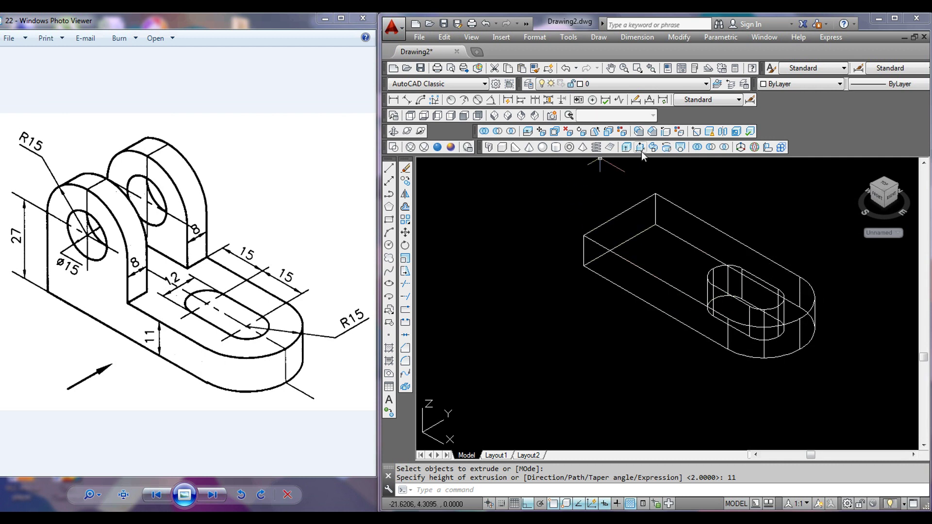
Step: Subtract the slot solid from the base plate and apply the Conceptual visual style
left_click(711, 149)
left_click(653, 276)
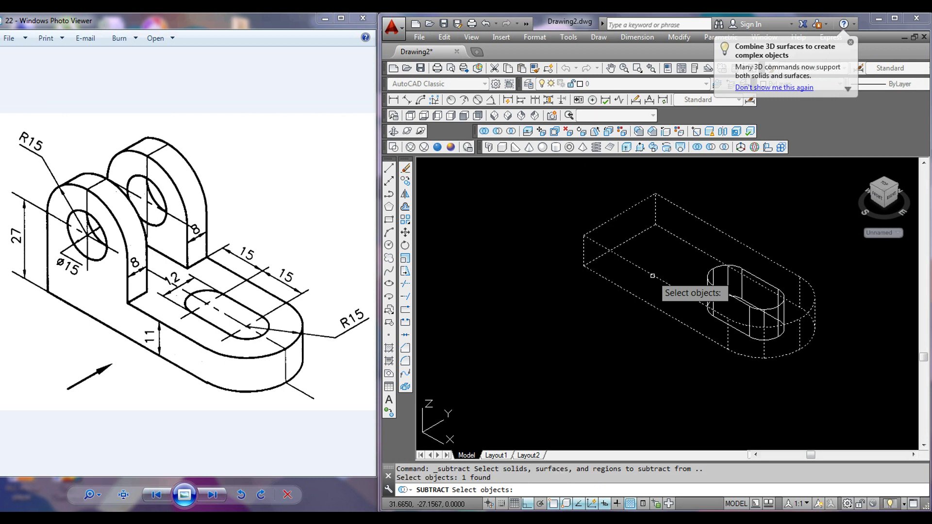
key("Return")
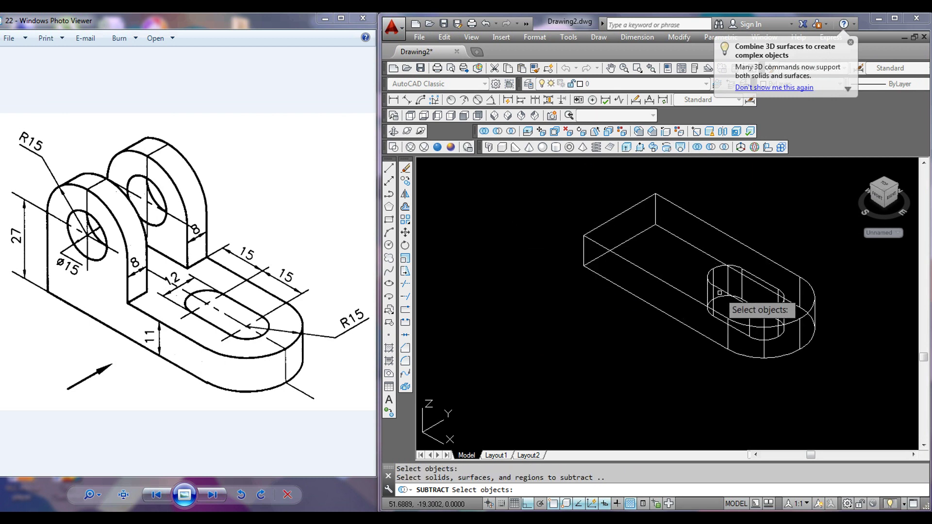
left_click(711, 283)
key("Return")
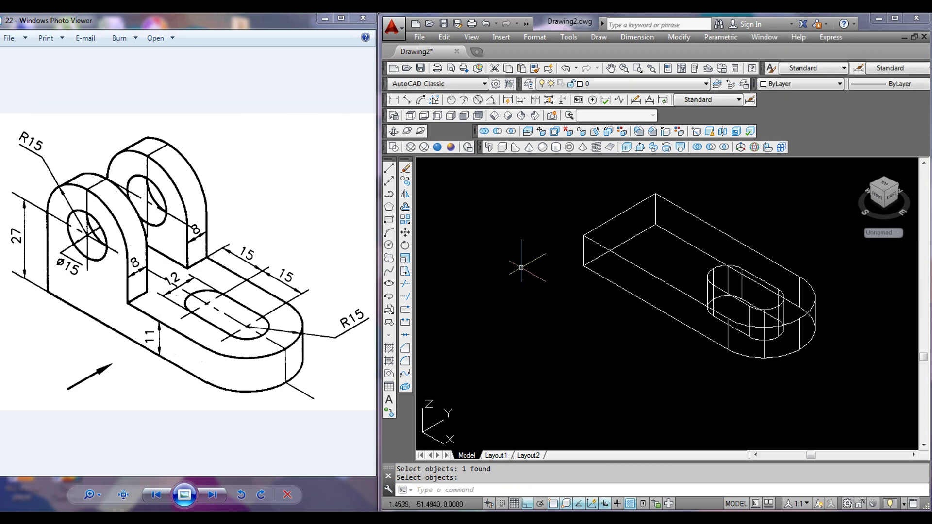
left_click(451, 147)
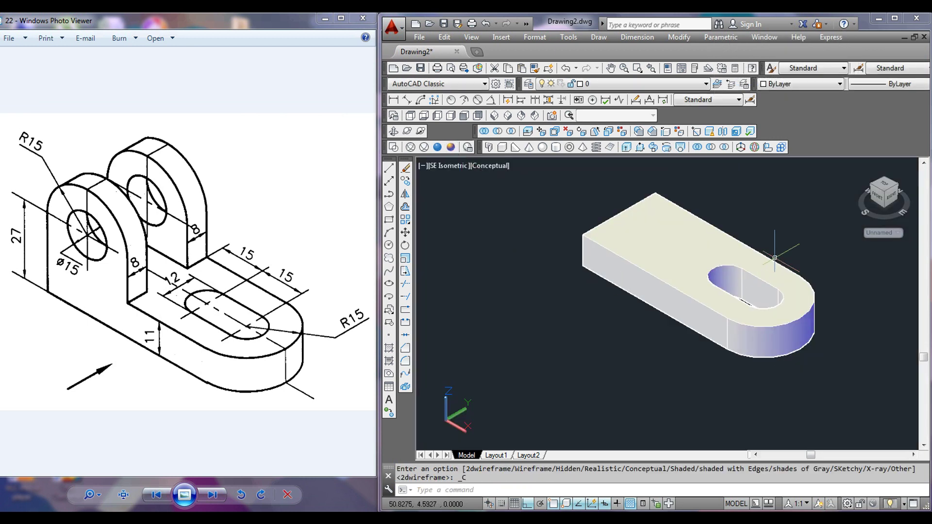
Step: Orbit to inspect the slot, then switch to 2D Wireframe and the Front view
mouse_move(774, 219)
middle_mouse_down("shift")
mouse_move(723, 249)
mouse_move(789, 230)
middle_mouse_up("shift")
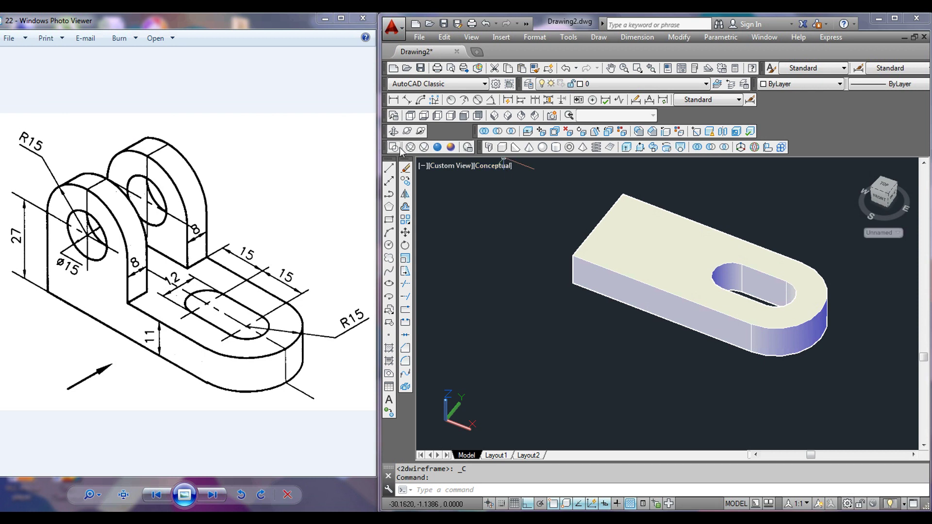
left_click(423, 146)
left_click(469, 118)
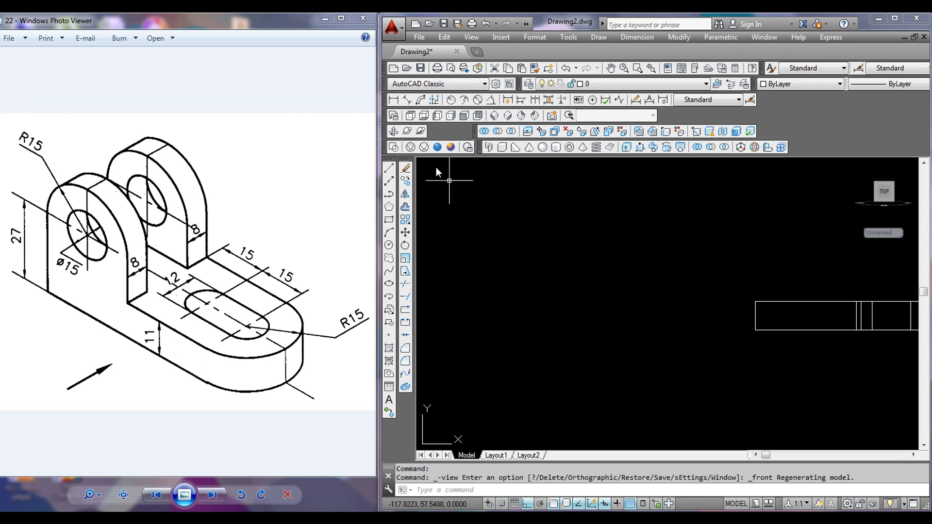
Step: Draw the upright's lines: 27 up, 30 across and 27 back down
left_click(388, 168)
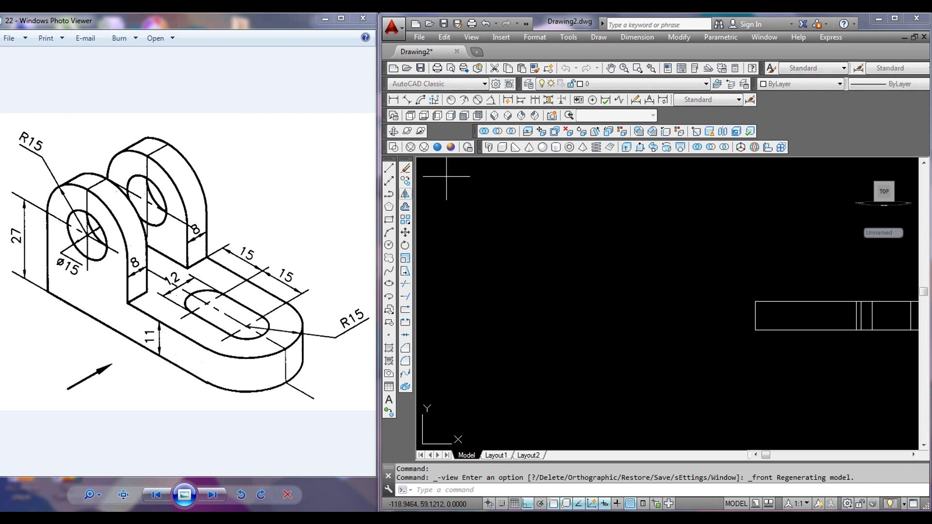
left_click(531, 319)
type("27")
key("Return")
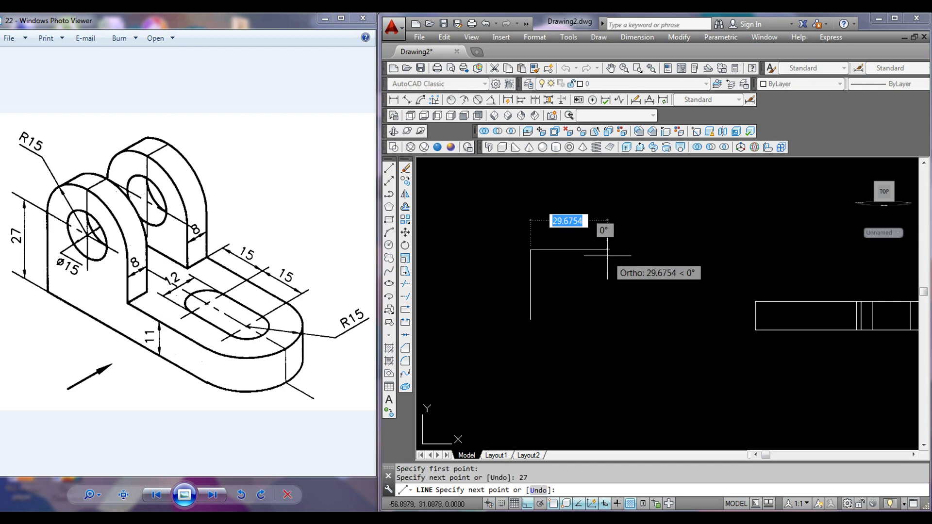
type("0")
key("BackSpace")
type("30")
key("Return")
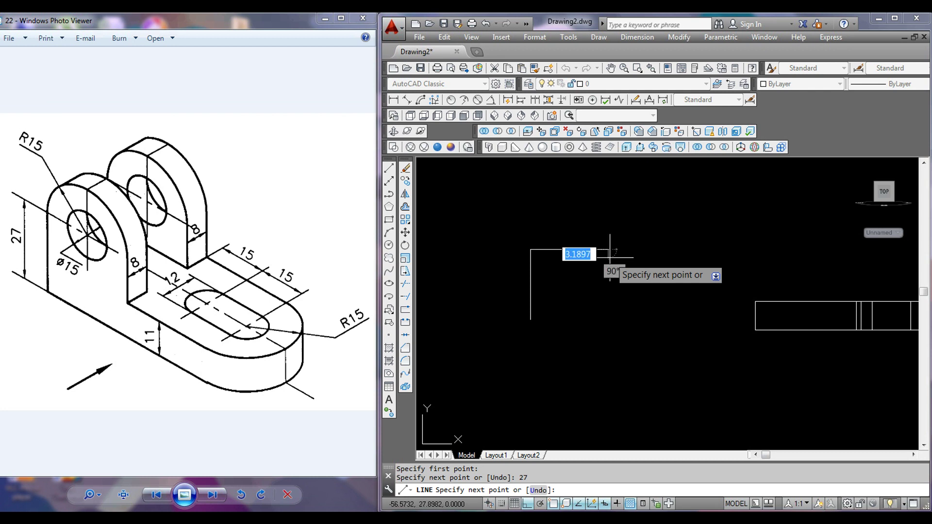
type("27")
key("Return")
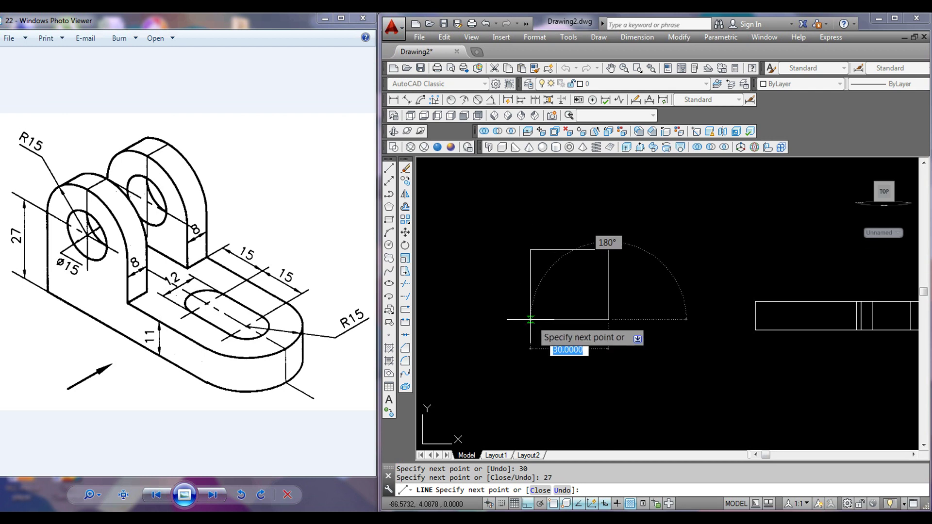
right_click(500, 293)
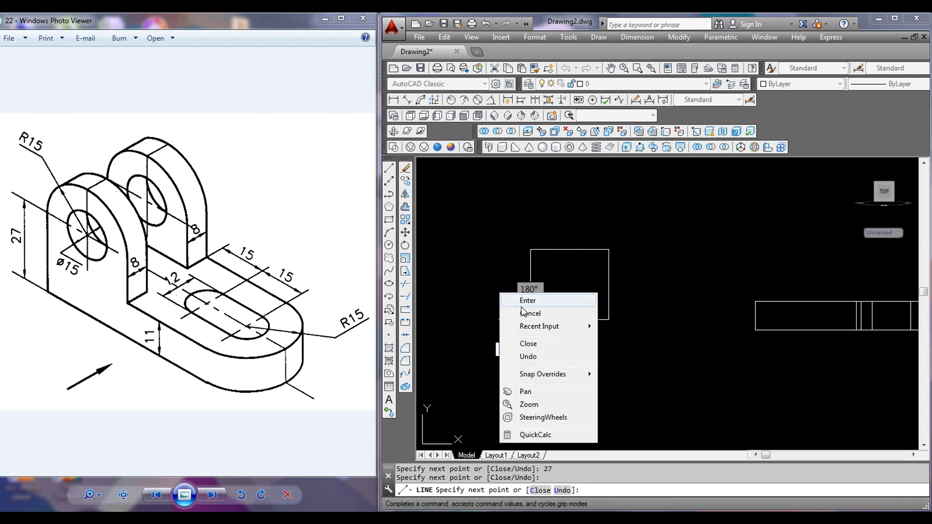
left_click(522, 303)
Step: Draw a circle centred on the top edge's midpoint reaching the top corners
left_click(389, 246)
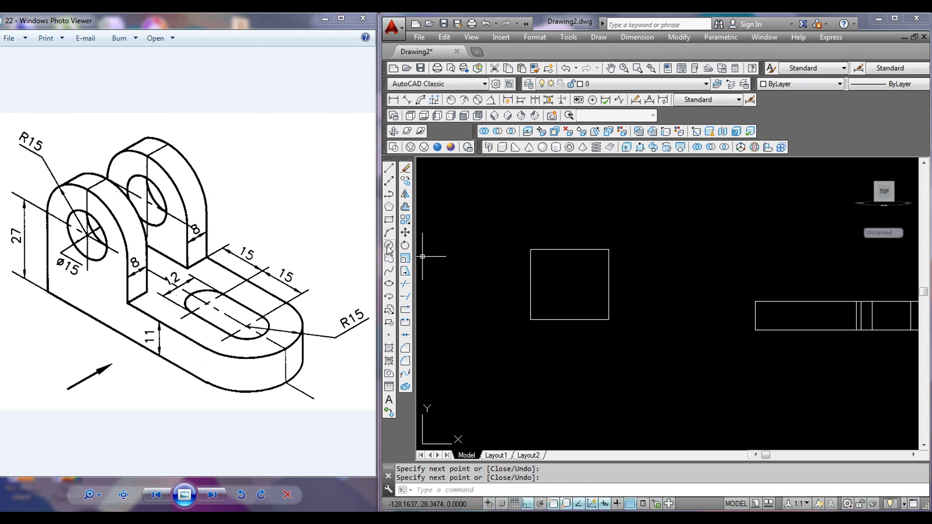
left_click(569, 250)
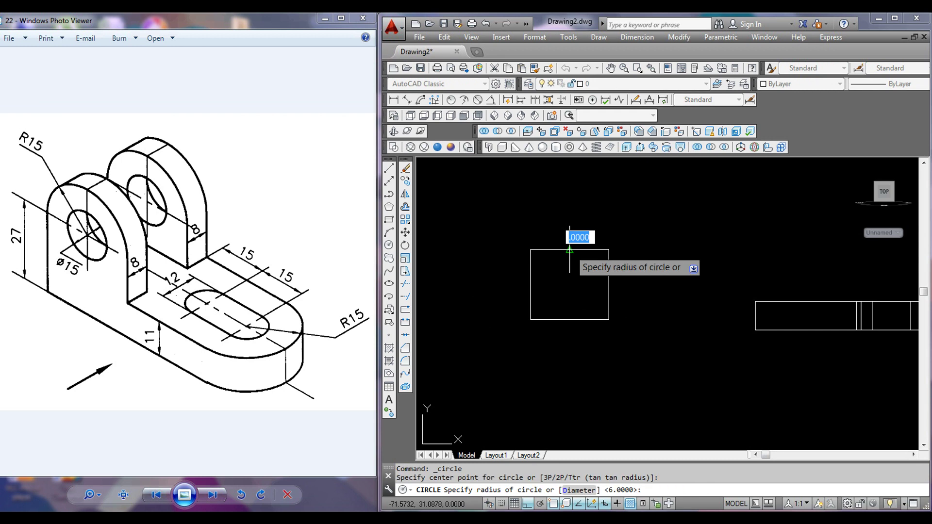
left_click(611, 252)
Step: Trim the circle's lower half and delete the straight top line, leaving an R15 arc
left_click(406, 284)
key("Return")
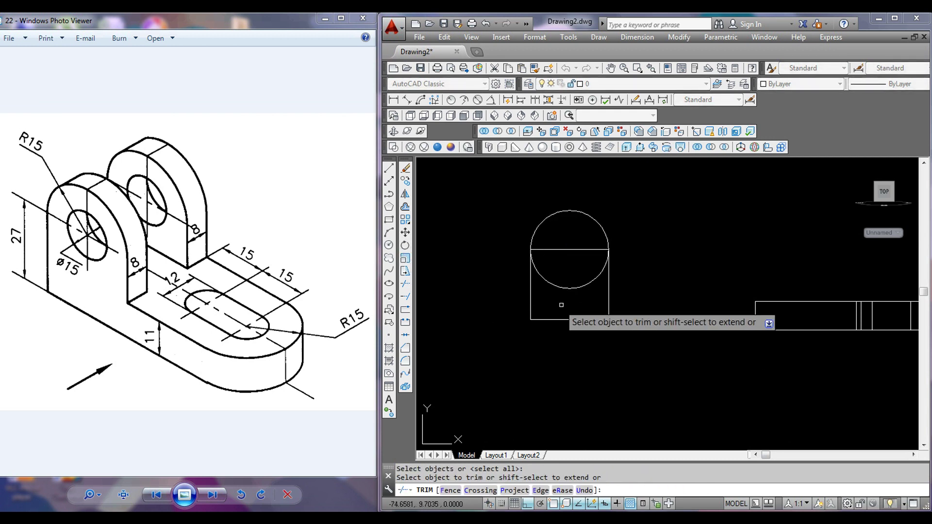
left_click_drag(558, 301, 552, 270)
right_click(554, 273)
left_click(581, 280)
left_click(576, 265)
left_click(559, 245)
key("Delete")
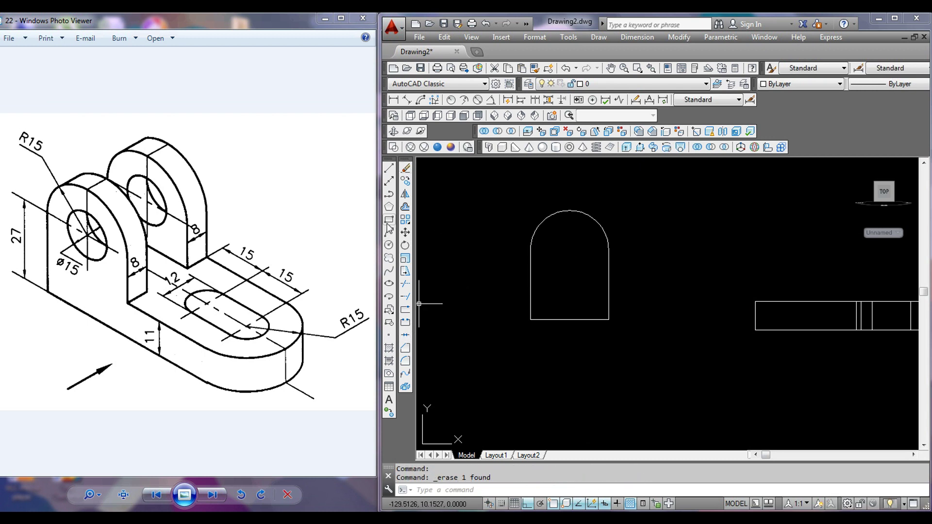
left_click(389, 246)
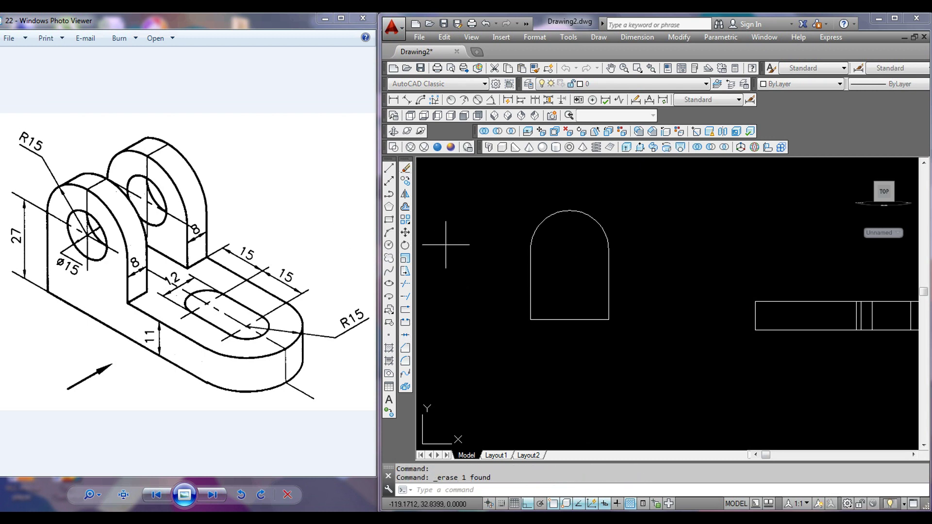
Step: Draw a diameter 15 hole circle centred on the upright's arc
left_click(569, 250)
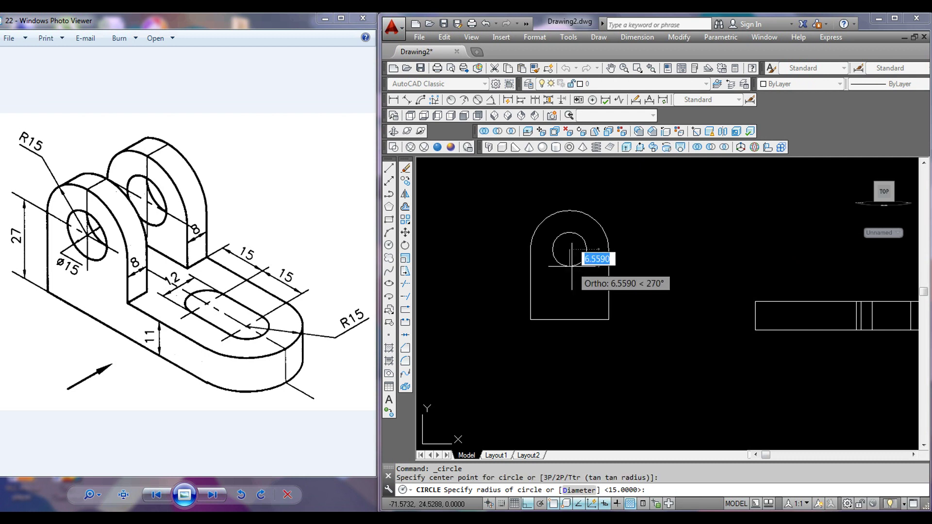
right_click(572, 266)
left_click(607, 316)
type("15")
key("Return")
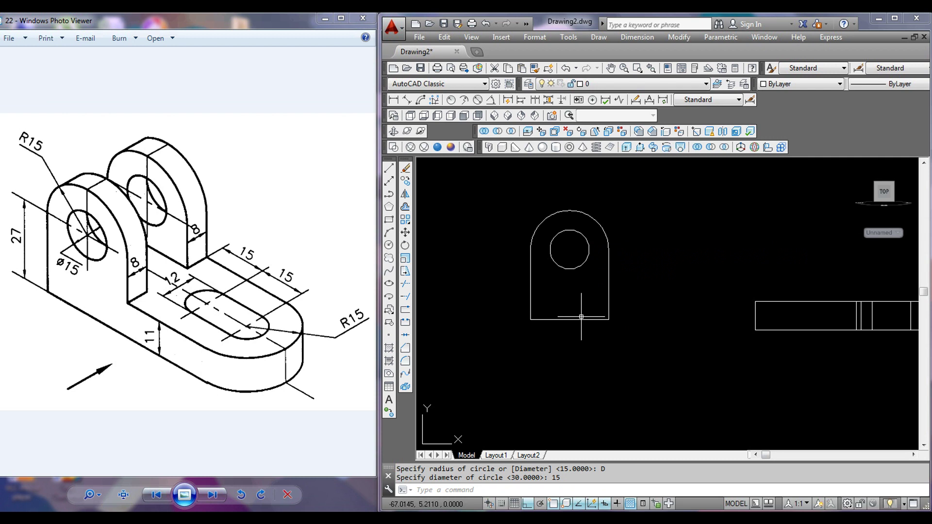
Step: Convert the upright outline into a region
left_click(389, 374)
left_click(616, 346)
left_click(505, 288)
left_click(567, 208)
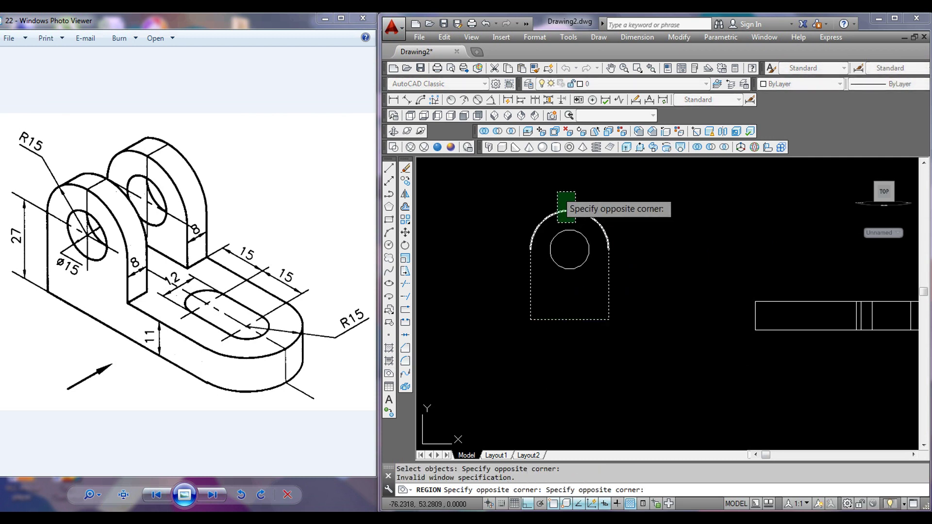
left_click(541, 186)
key("Return")
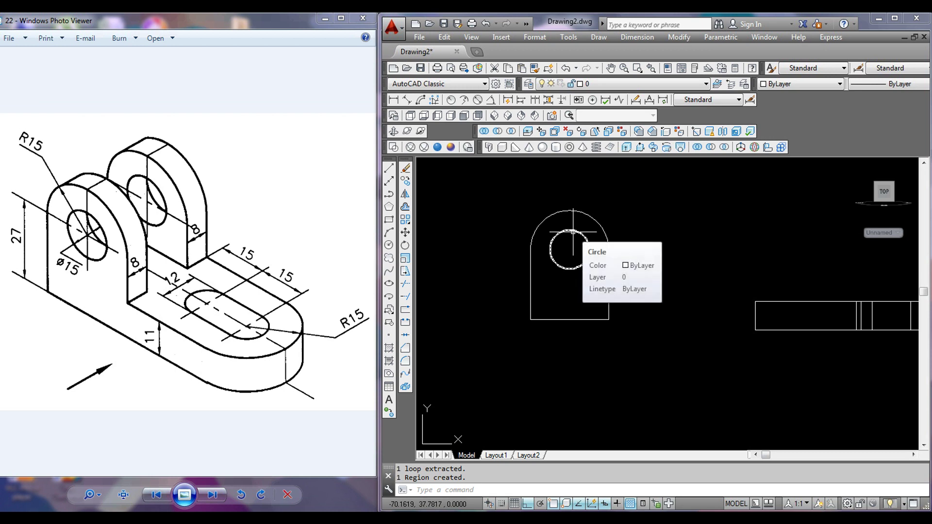
Step: Extrude the upright region and hole circle 8 units thick
left_click(626, 147)
left_click(638, 360)
left_click(485, 209)
right_click(501, 233)
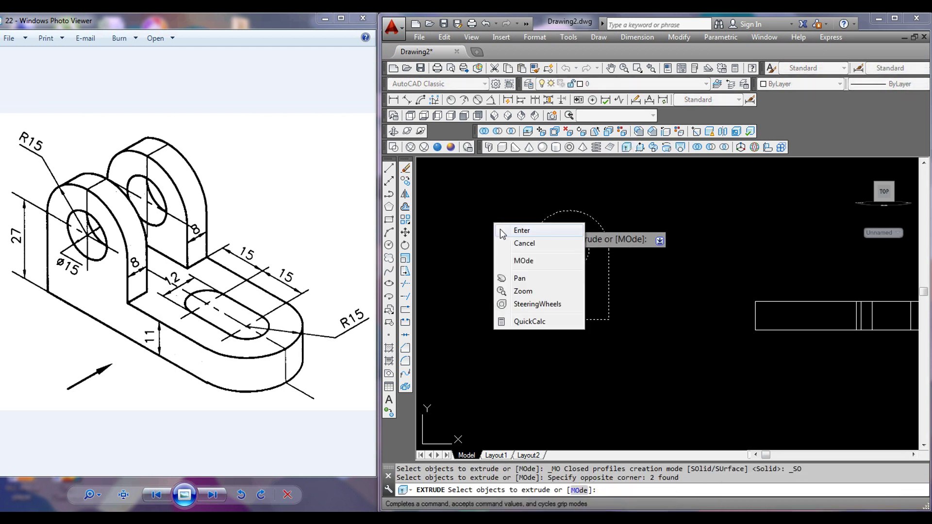
left_click(522, 231)
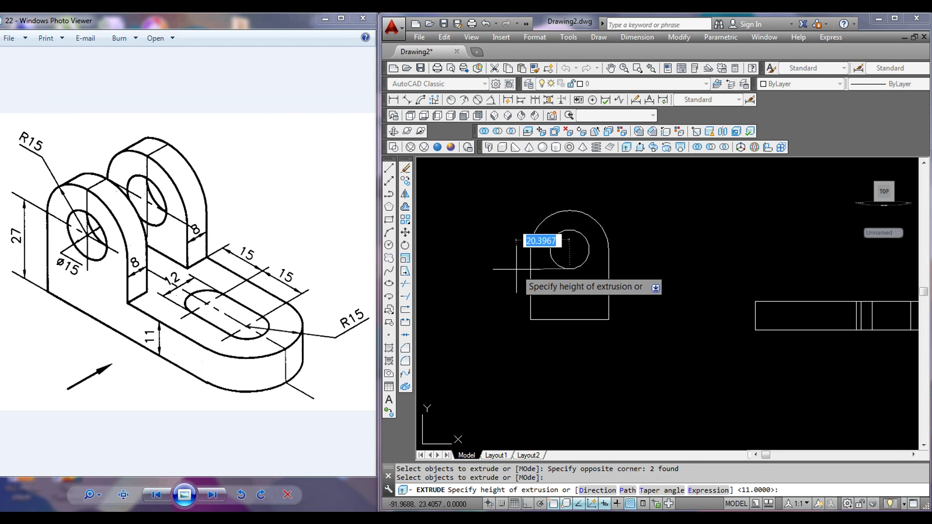
key("Return")
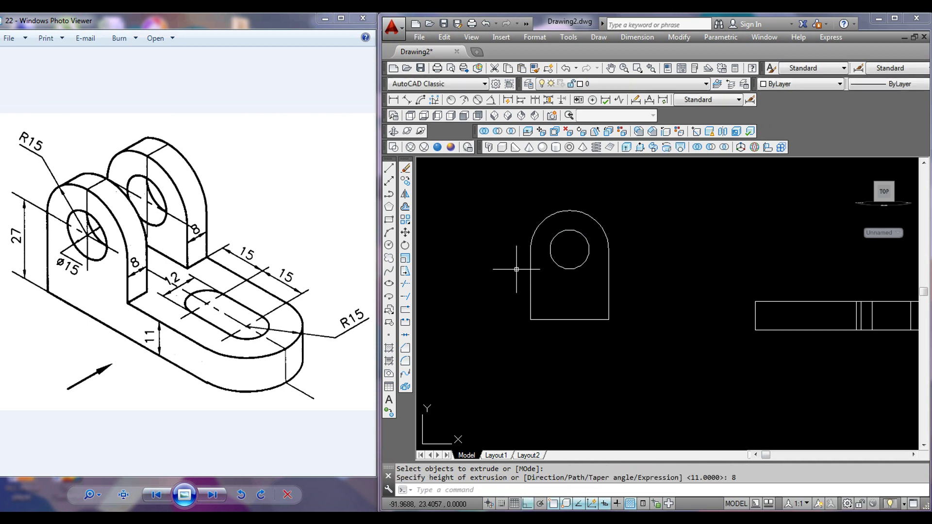
left_click(508, 116)
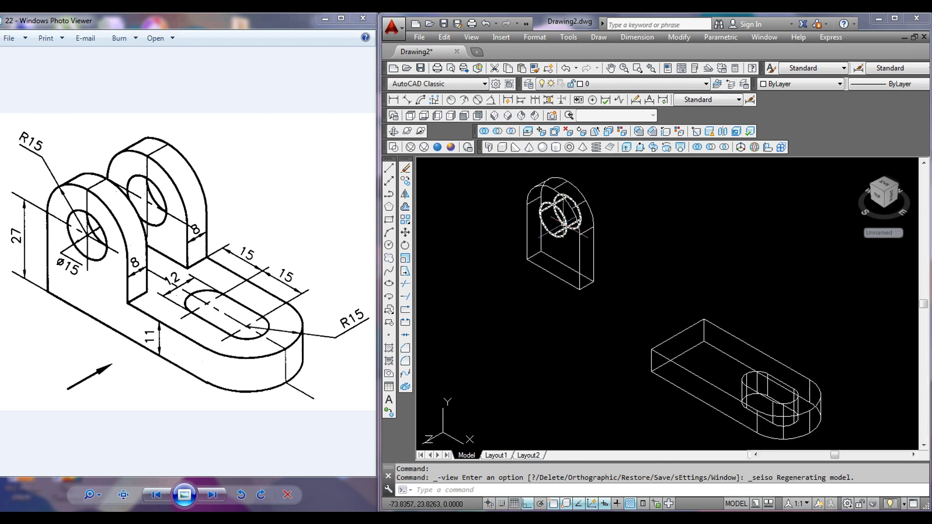
Step: Subtract the Ø15 cylinder from the upright, previewing in Conceptual before and after the cut
left_click(450, 147)
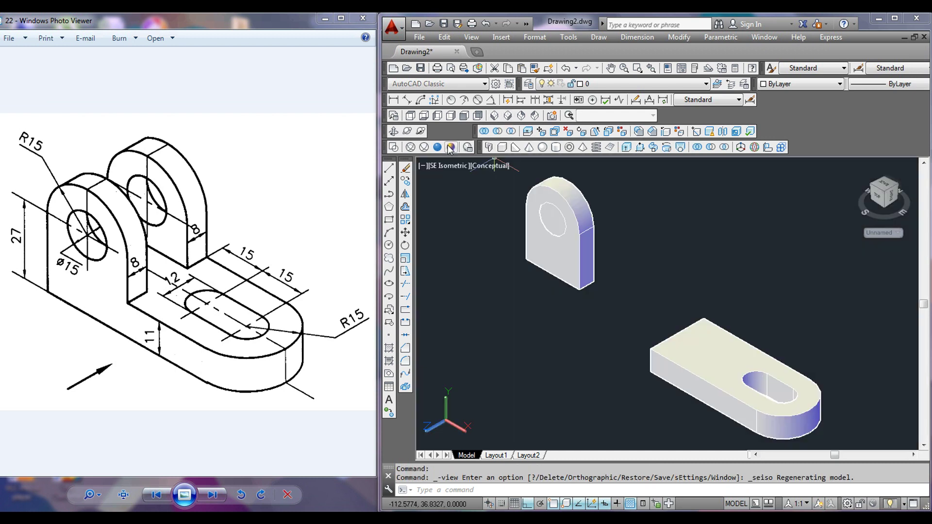
left_click(395, 147)
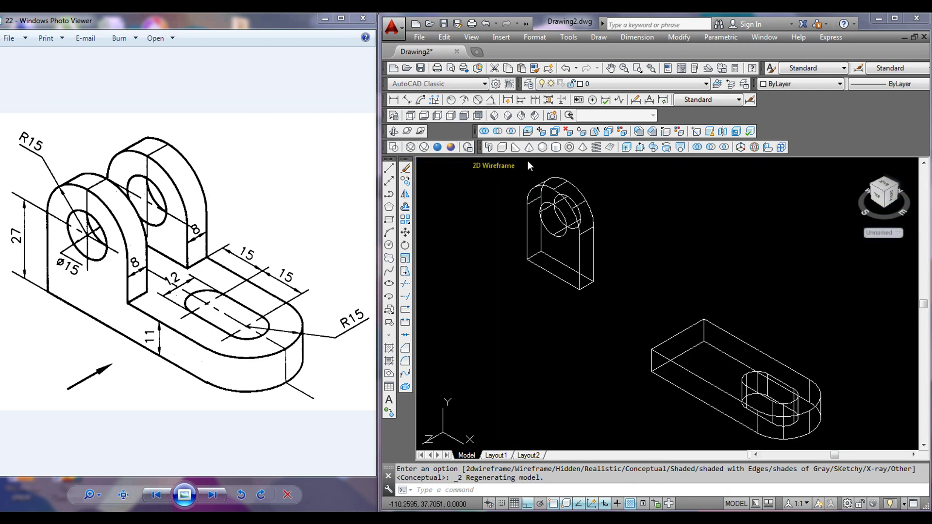
left_click(711, 148)
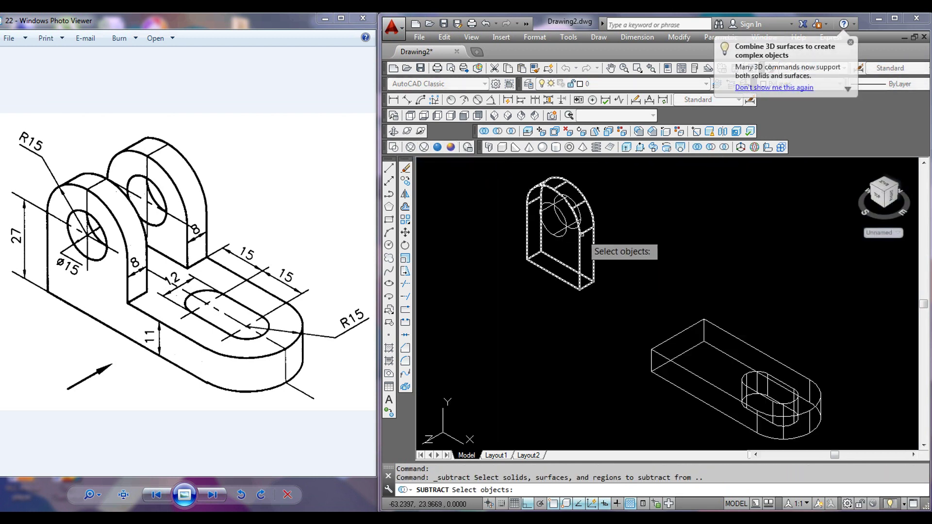
left_click(582, 234)
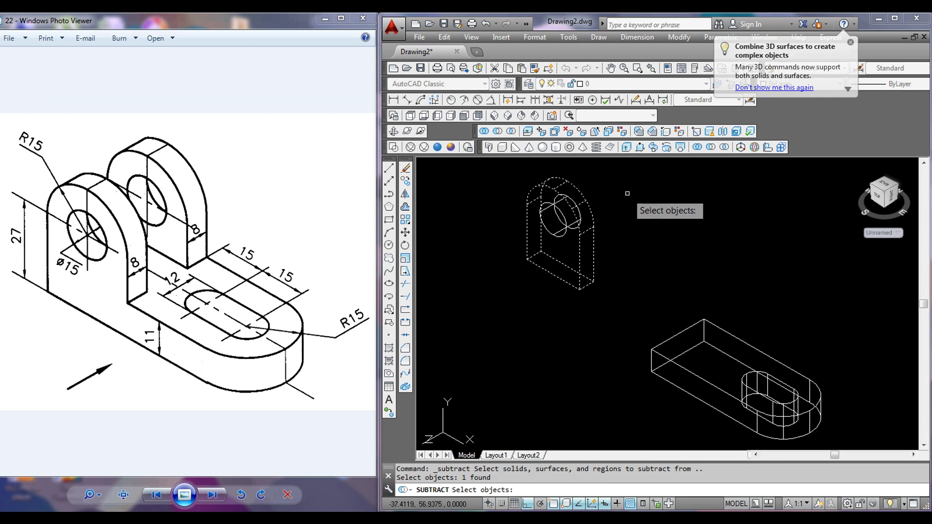
key("Return")
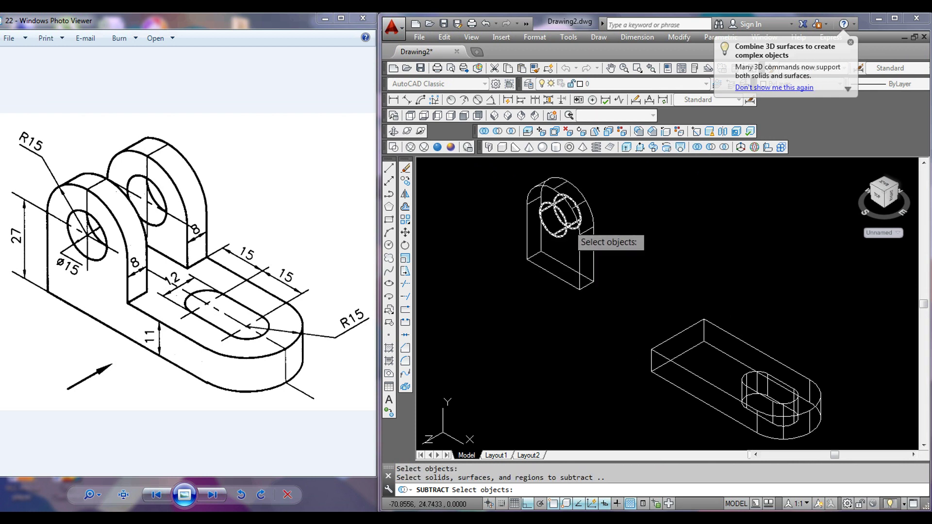
left_click(581, 232)
key("Return")
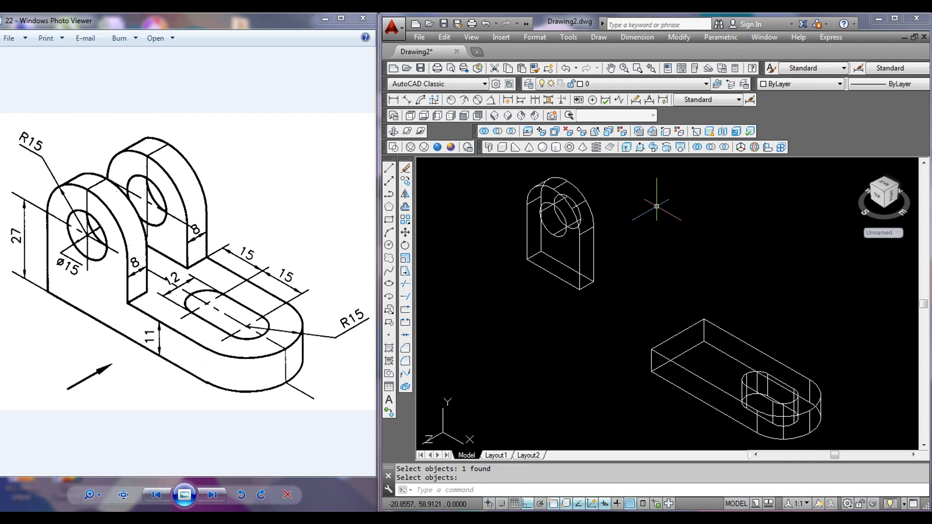
left_click(450, 147)
left_click(393, 147)
Step: Copy the holed upright from its corner onto the base plate's square end
left_click(573, 297)
left_click(436, 202)
left_click(406, 181)
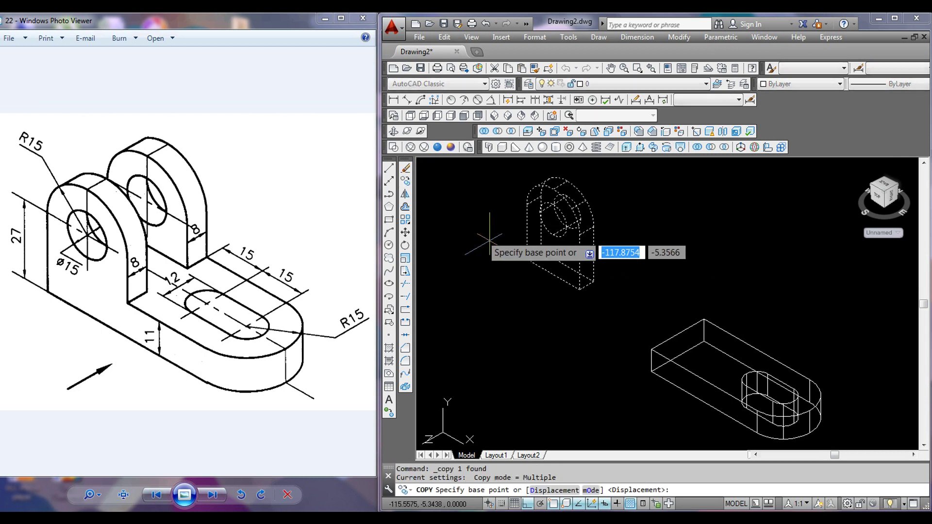
left_click(526, 260)
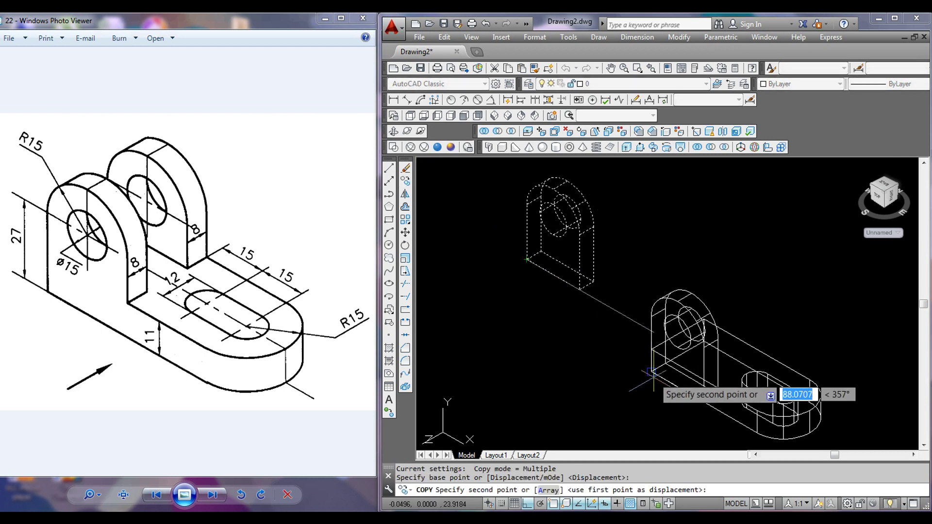
left_click(598, 216)
right_click(623, 262)
left_click(630, 267)
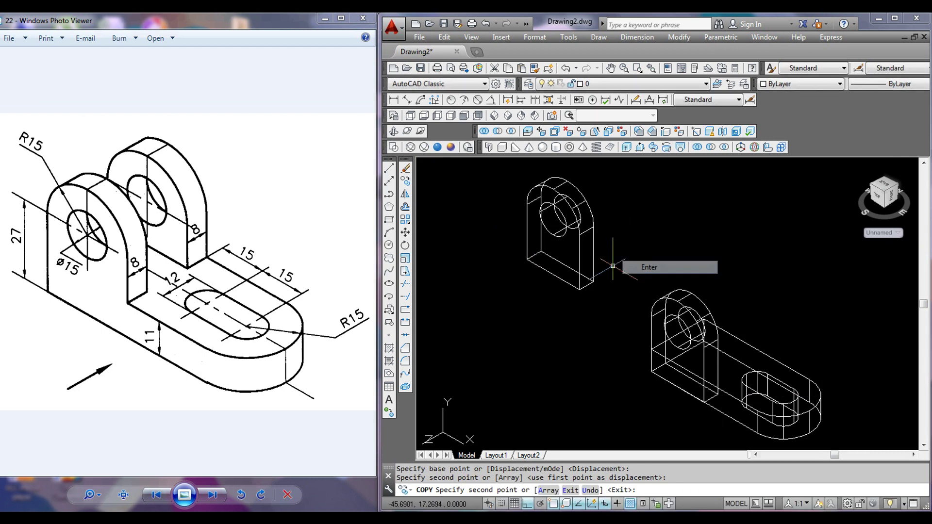
Step: Move the original upright beside the copy on the plate, viewed in SE Isometric
left_click(427, 208)
left_click(405, 233)
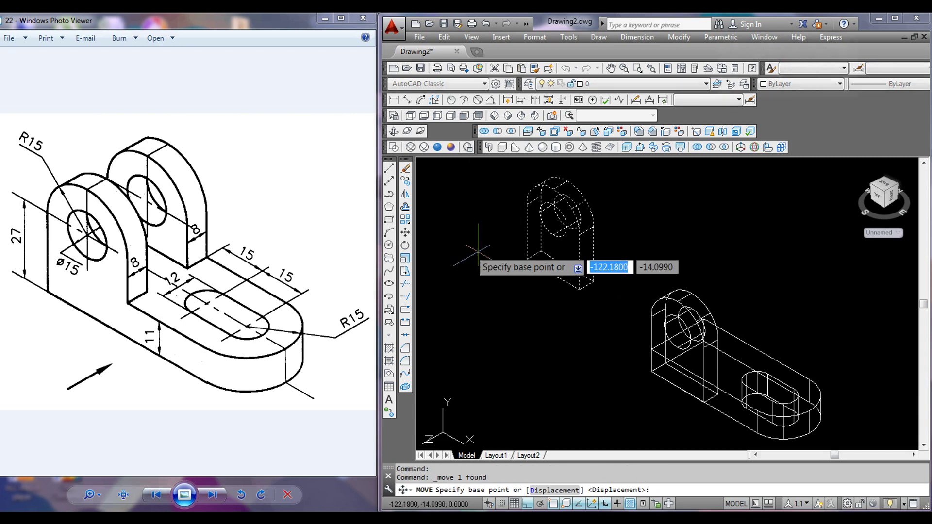
left_click(541, 251)
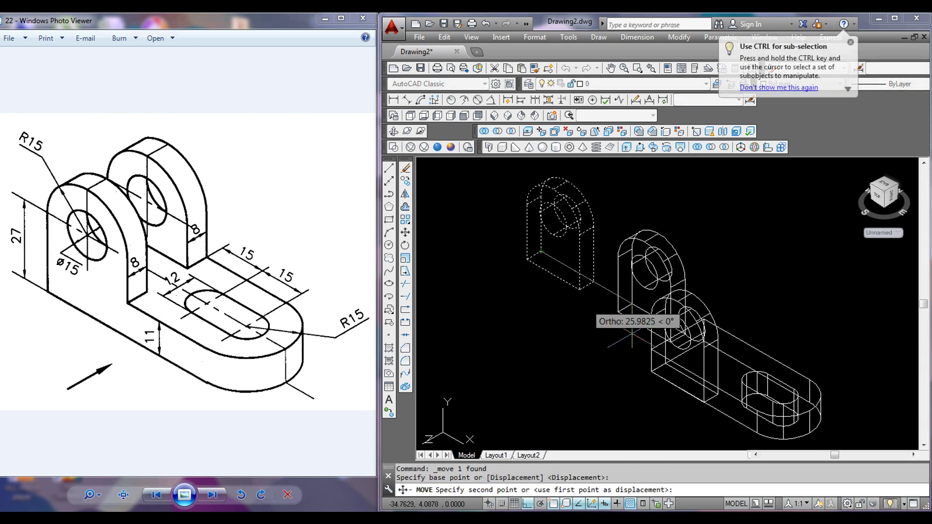
scroll(587, 316, "up", 5)
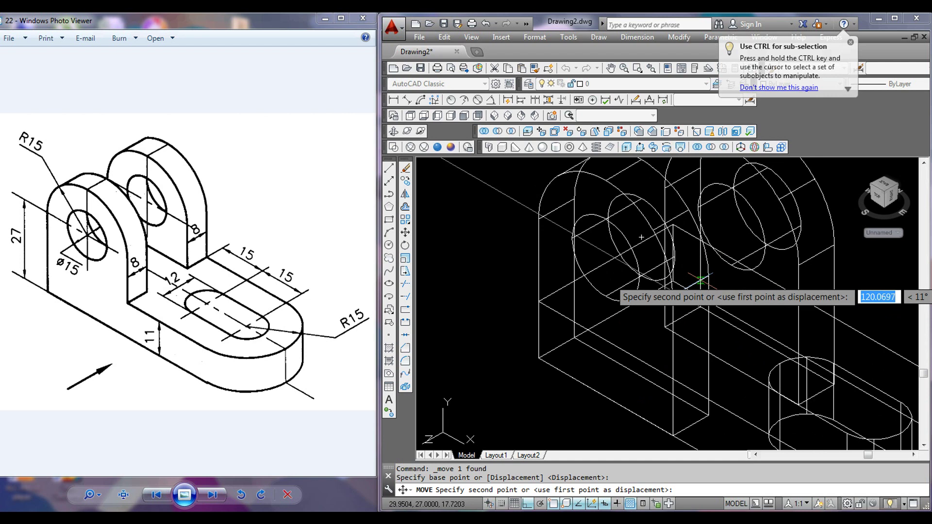
scroll(626, 279, "up", 3)
scroll(626, 280, "up", 2)
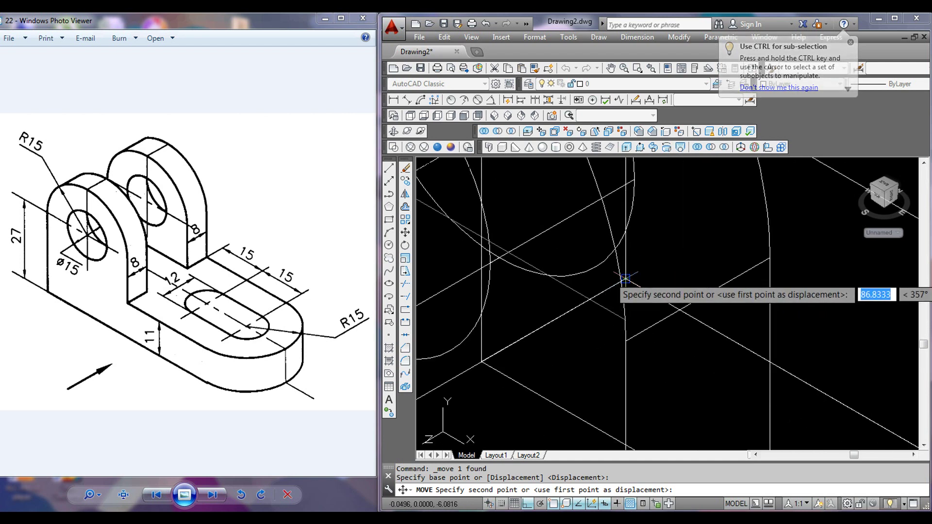
left_click(626, 280)
scroll(641, 284, "down", 3)
scroll(663, 293, "down", 3)
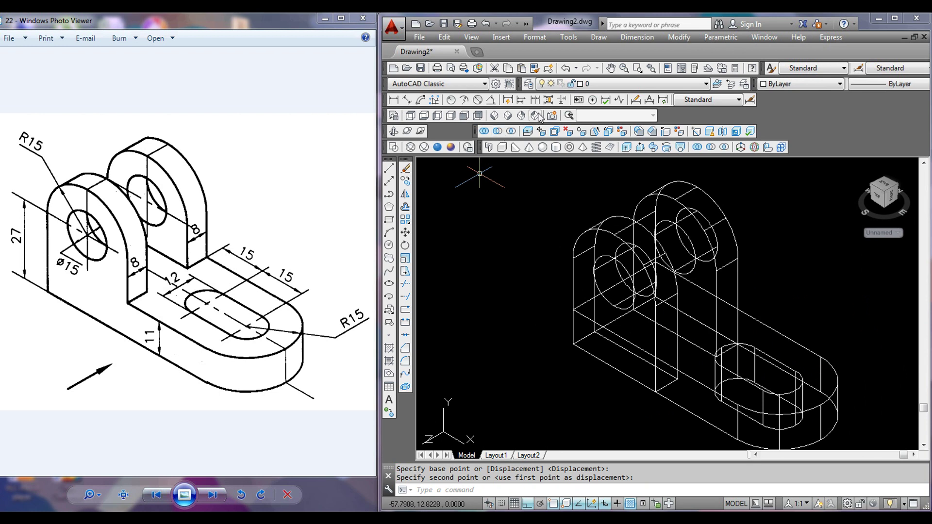
left_click(513, 118)
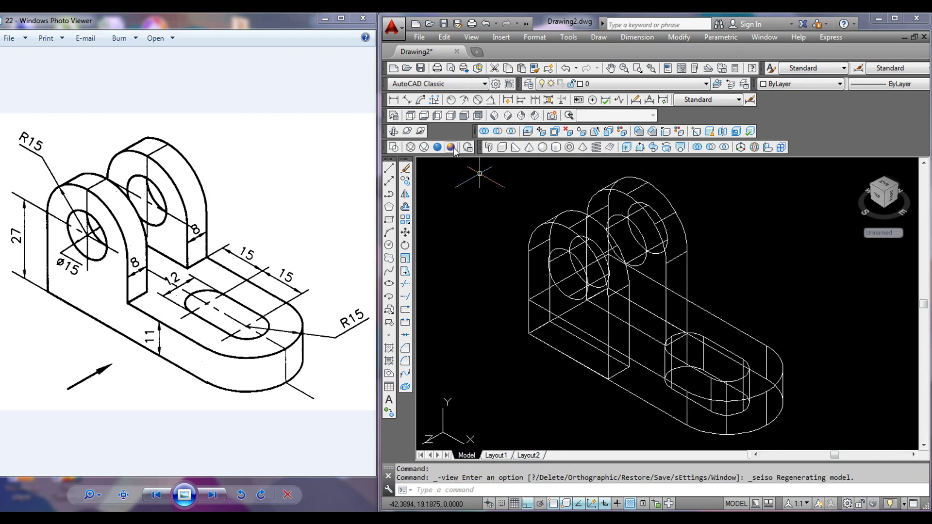
Step: Shade the bracket in Conceptual style, orbit to inspect its back, then restore SE Isometric
left_click(451, 147)
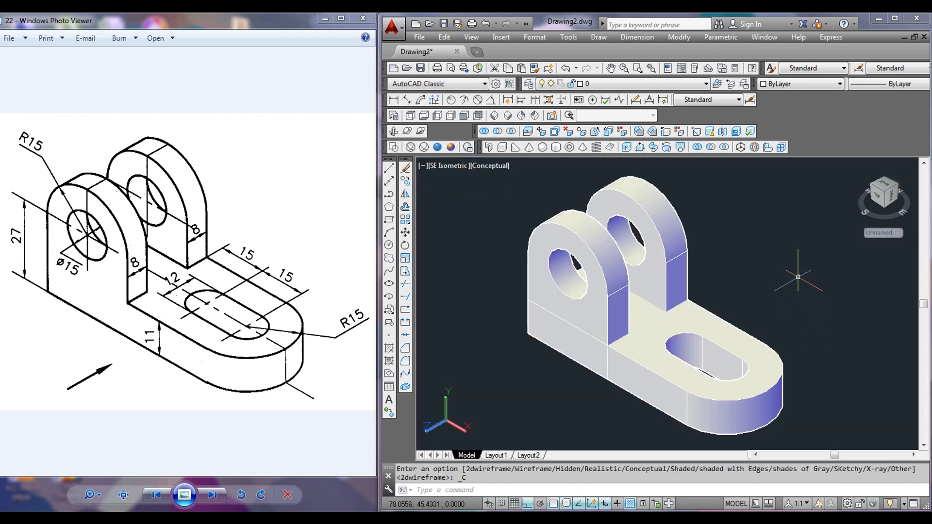
middle_click_drag(798, 277, 781, 271)
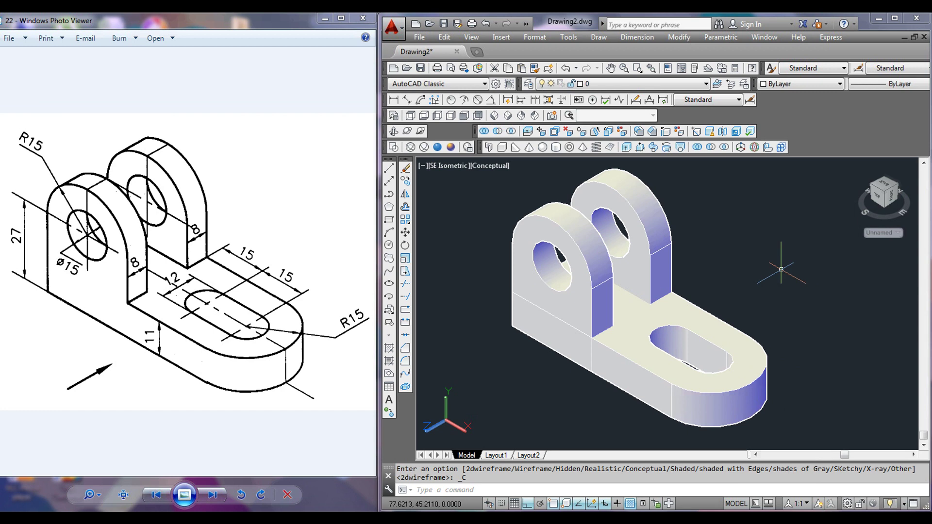
left_click(392, 133)
mouse_move(738, 208)
left_mouse_down()
mouse_move(623, 212)
mouse_move(769, 218)
mouse_move(741, 236)
left_mouse_up()
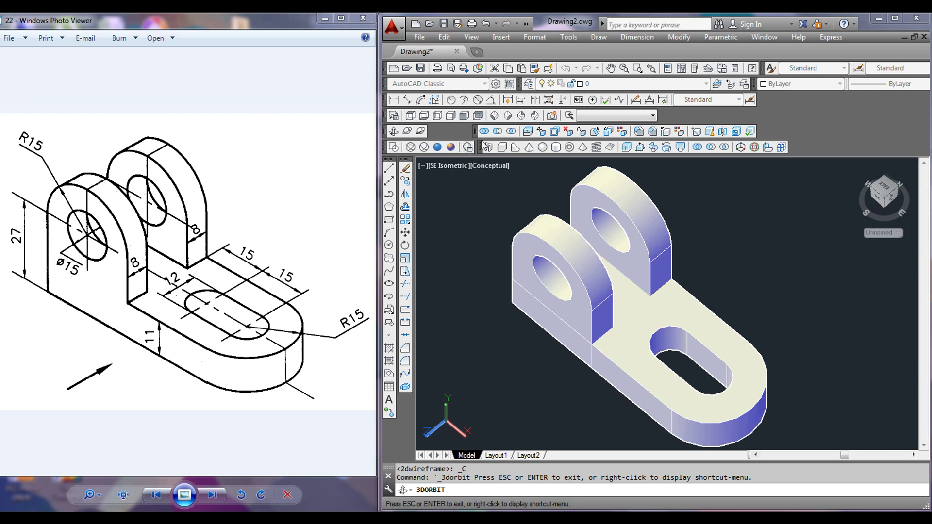
left_click(508, 116)
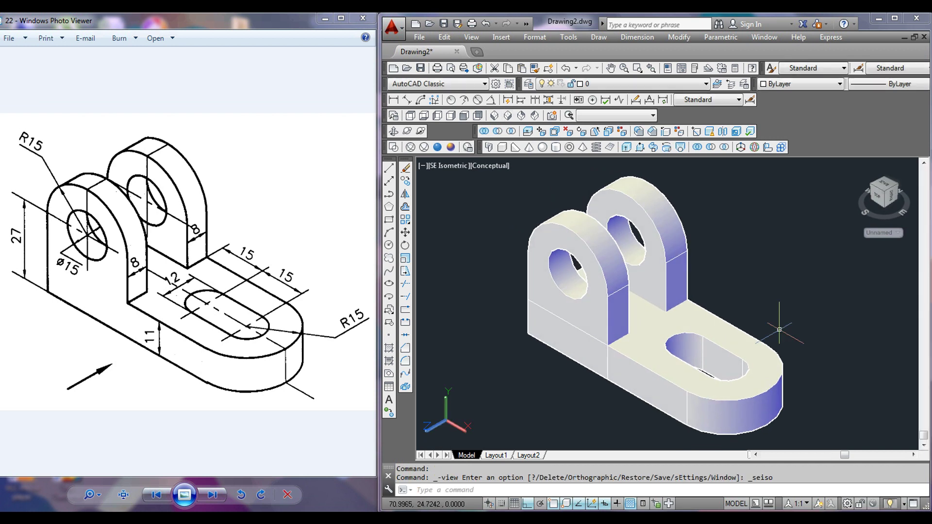